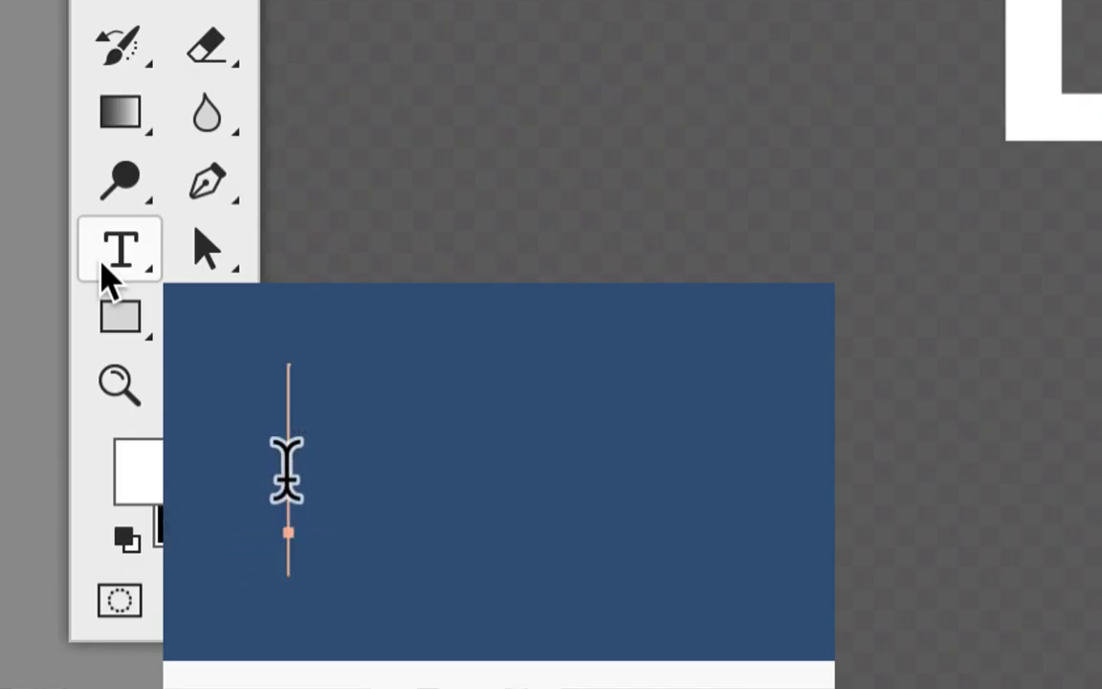
# Add the word 'Lapin' as white Myriad Pro Regular 344 pt text above the rabbit photo
pyautogui.click(109, 274)
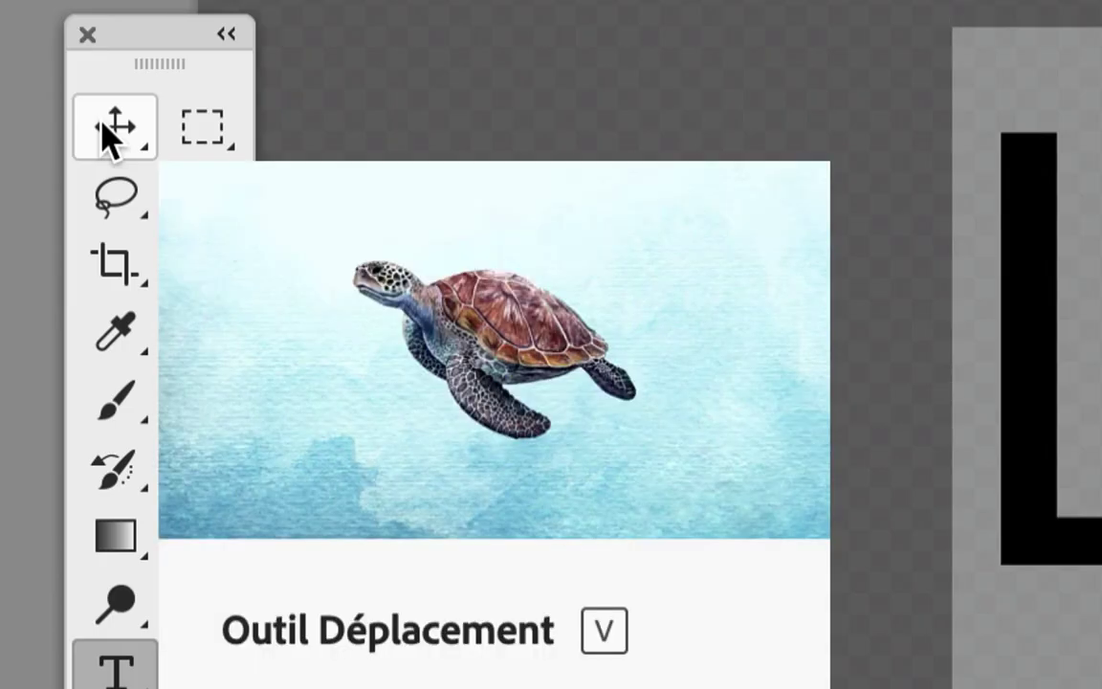
pyautogui.click(104, 125)
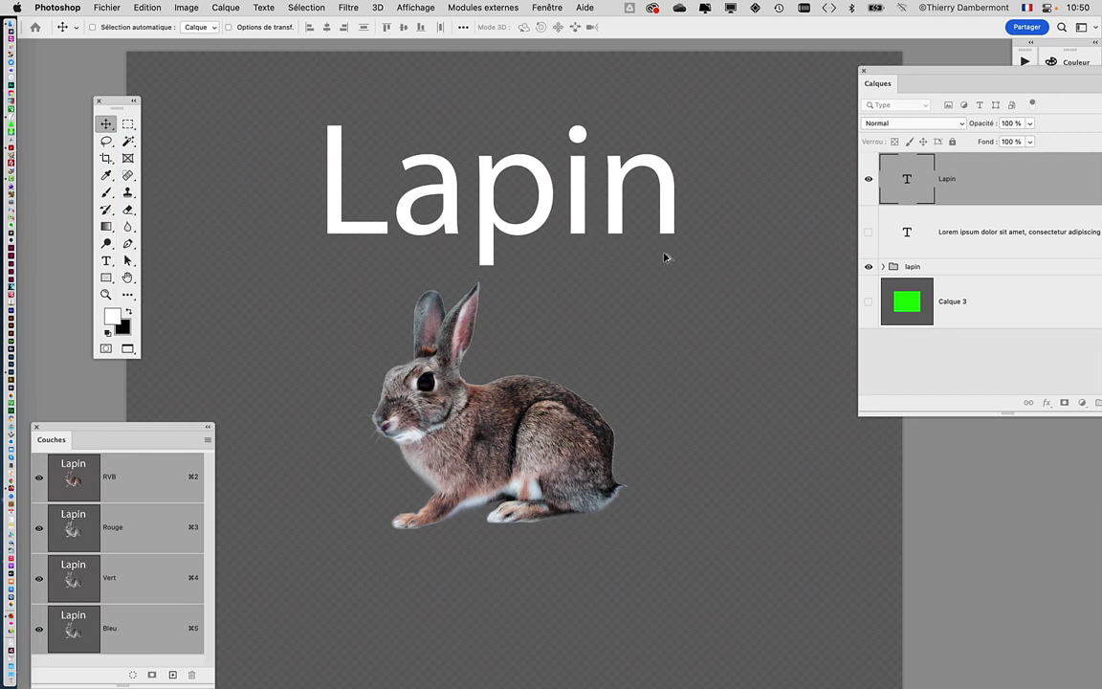
# Zoom and pan to frame the Lapin title and rabbit, then reselect the Type tool
pyautogui.scroll(3, 633, 239)
pyautogui.scroll(2, 633, 239)
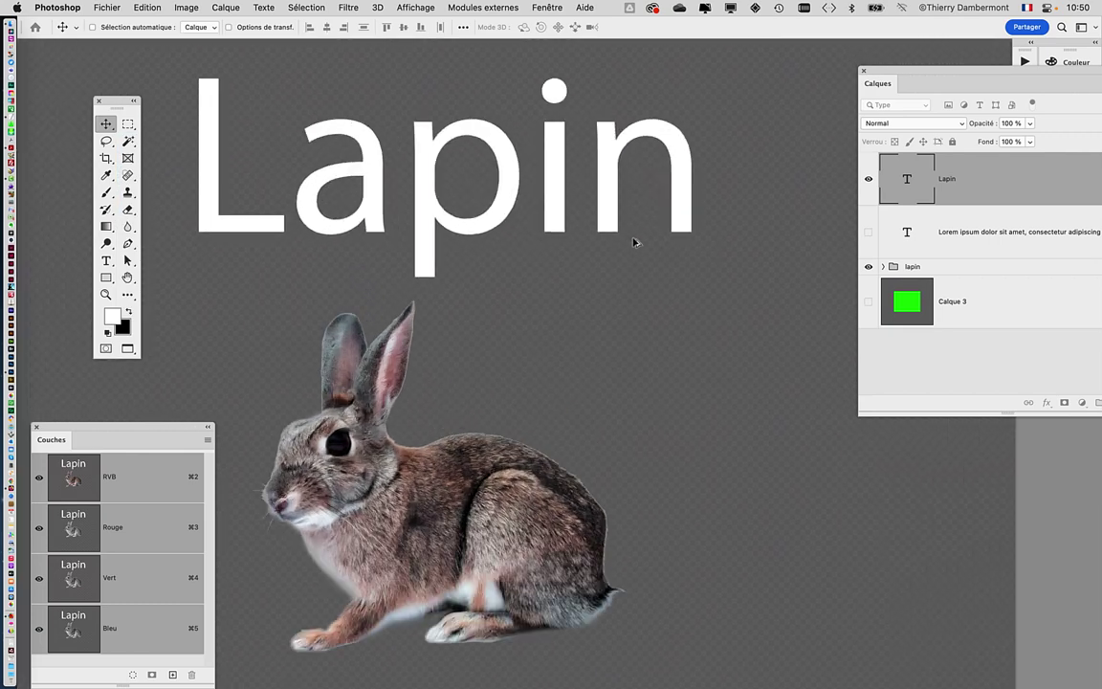
pyautogui.moveTo(604, 246); pyautogui.dragTo(646, 315)
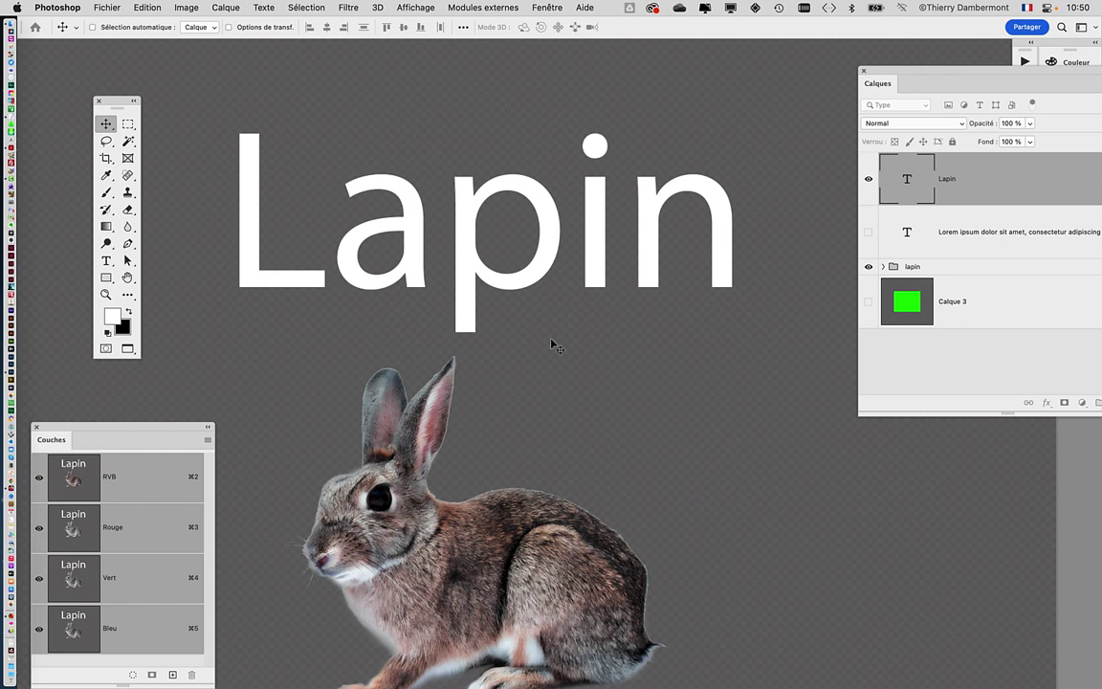
pyautogui.click(106, 260)
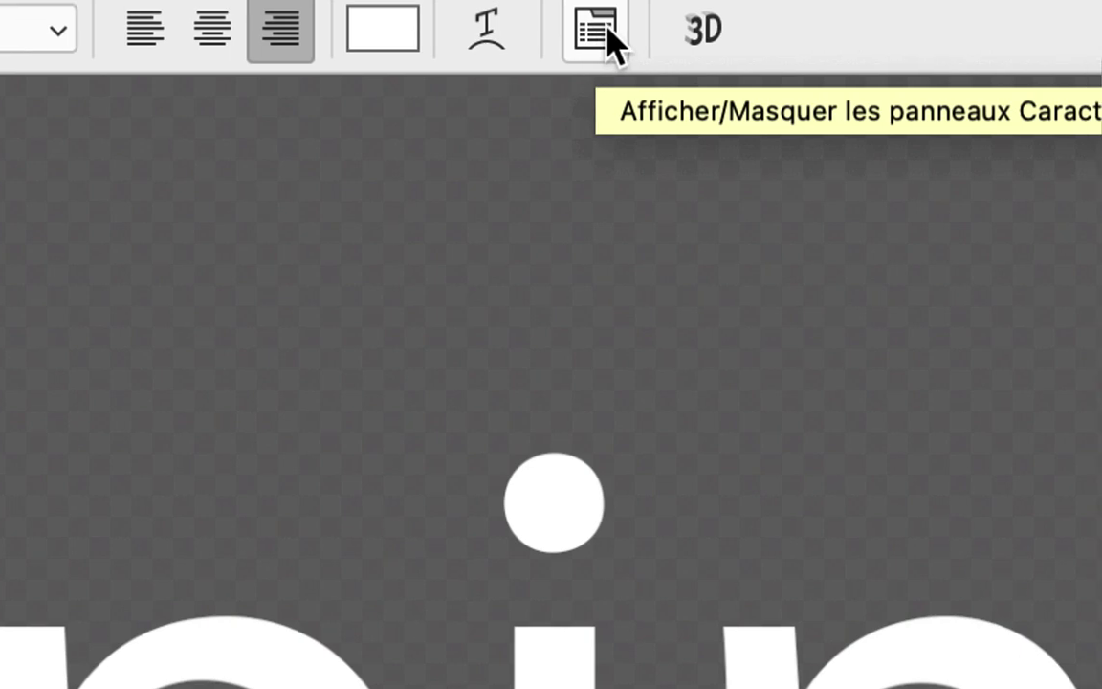
# Pull the Caractère and Paragraphe panels out as separate floating panels
pyautogui.click(606, 31)
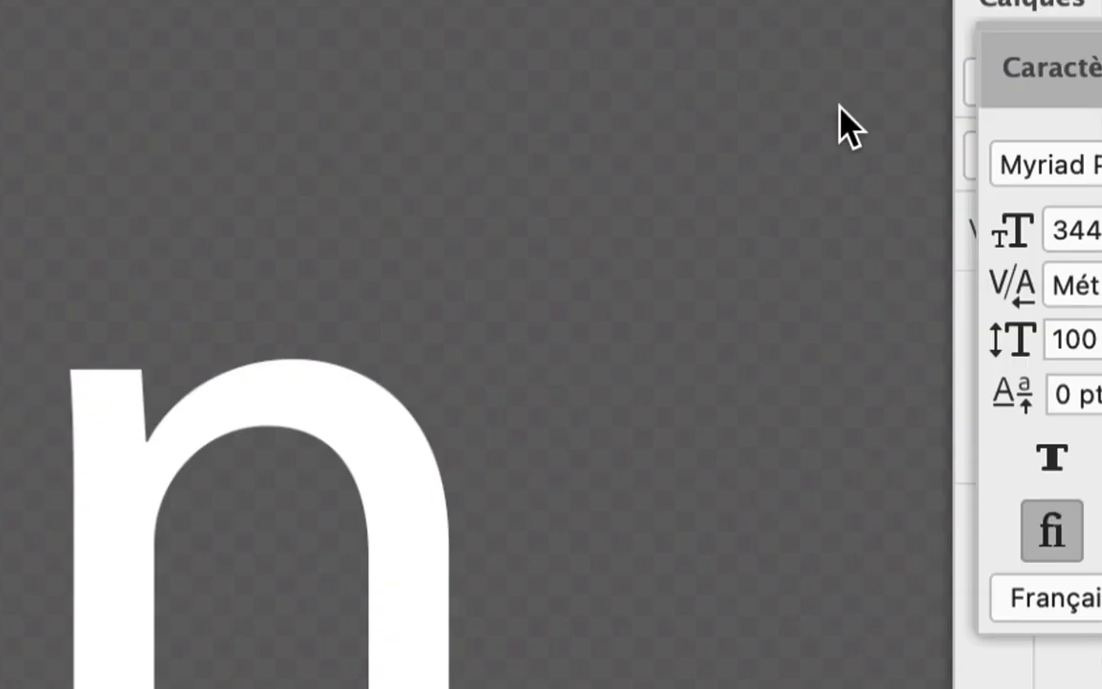
pyautogui.moveTo(885, 105); pyautogui.dragTo(287, 115)
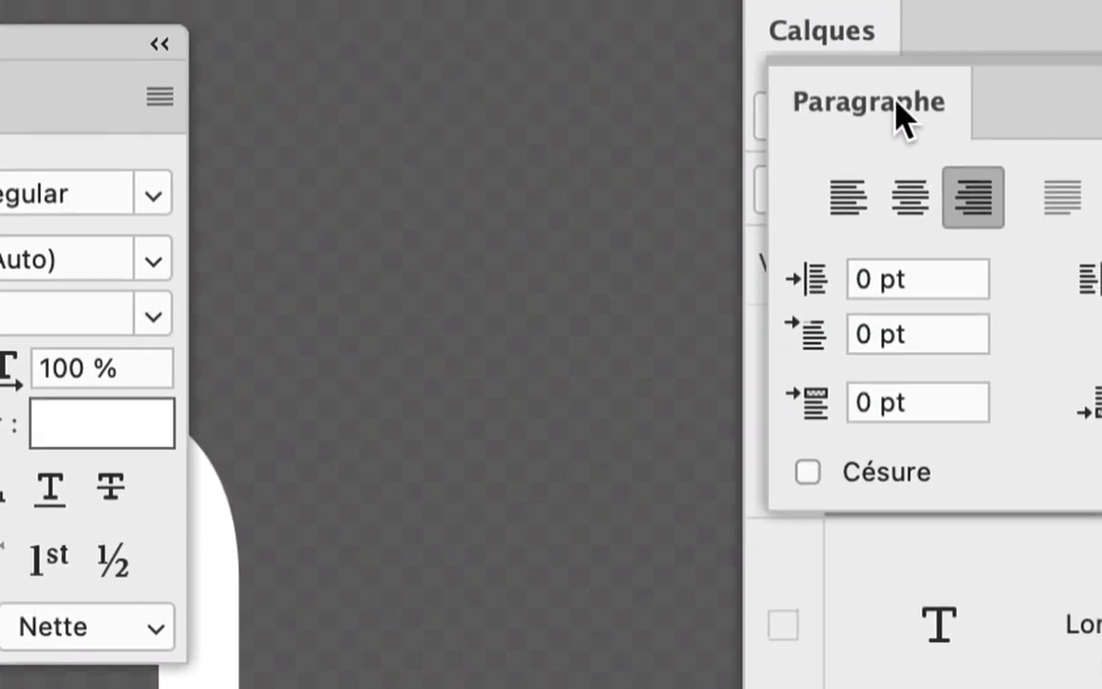
pyautogui.moveTo(892, 120); pyautogui.dragTo(378, 100)
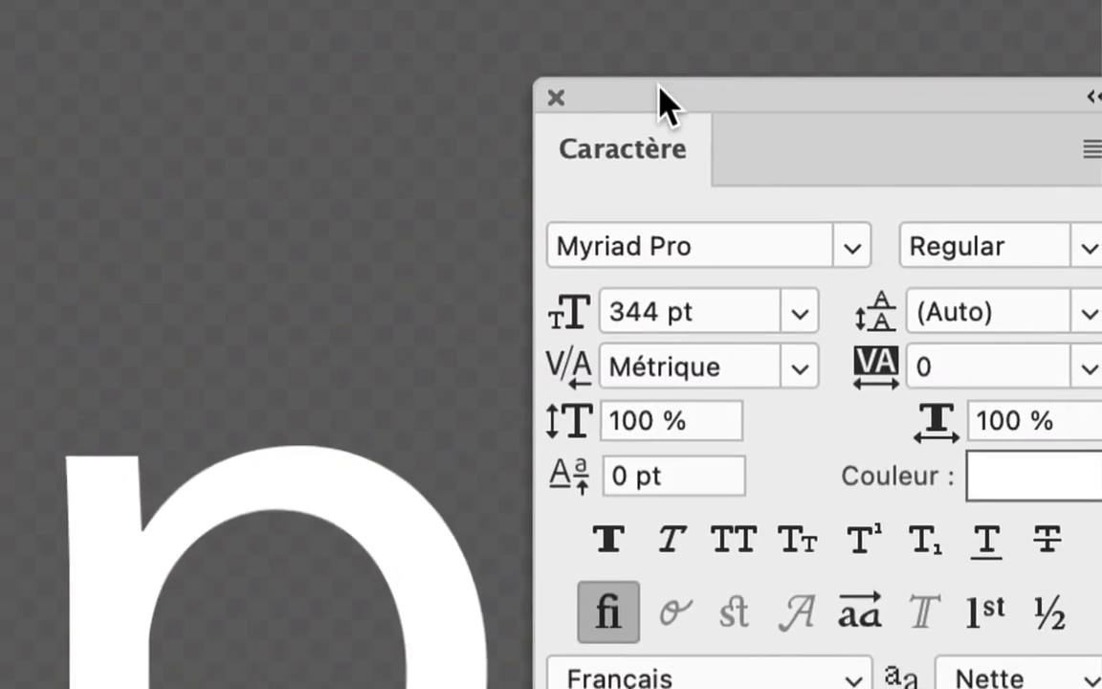
pyautogui.moveTo(663, 101); pyautogui.dragTo(458, 84)
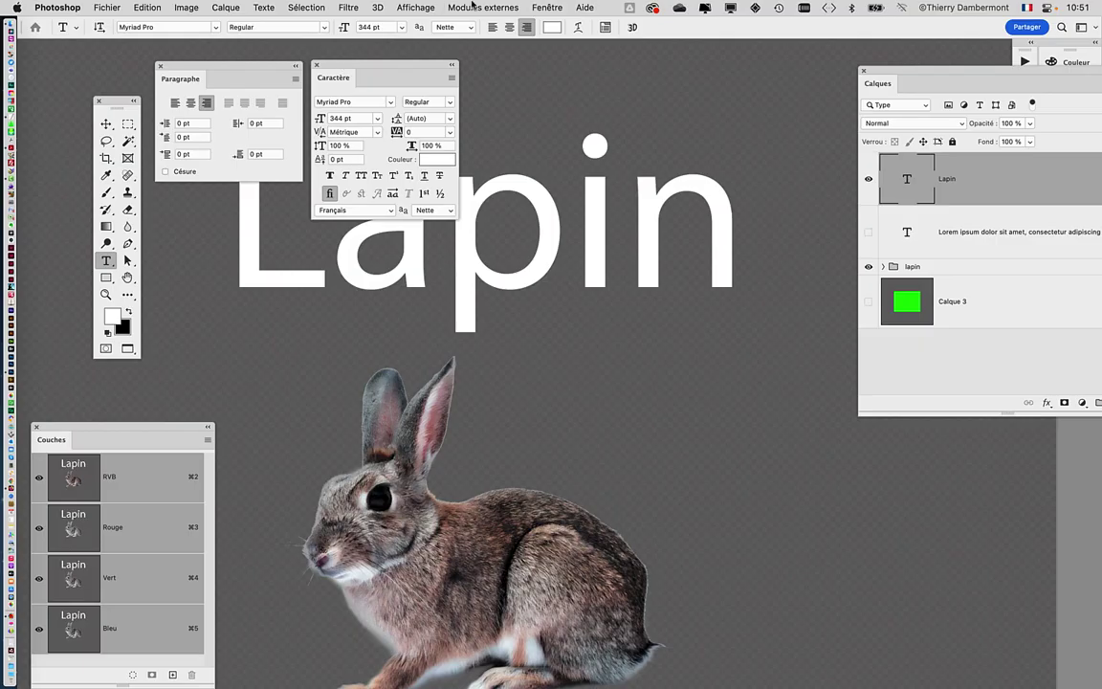
# Close the Paragraphe panel and move the floating Caractère panel away from the title
pyautogui.click(548, 7)
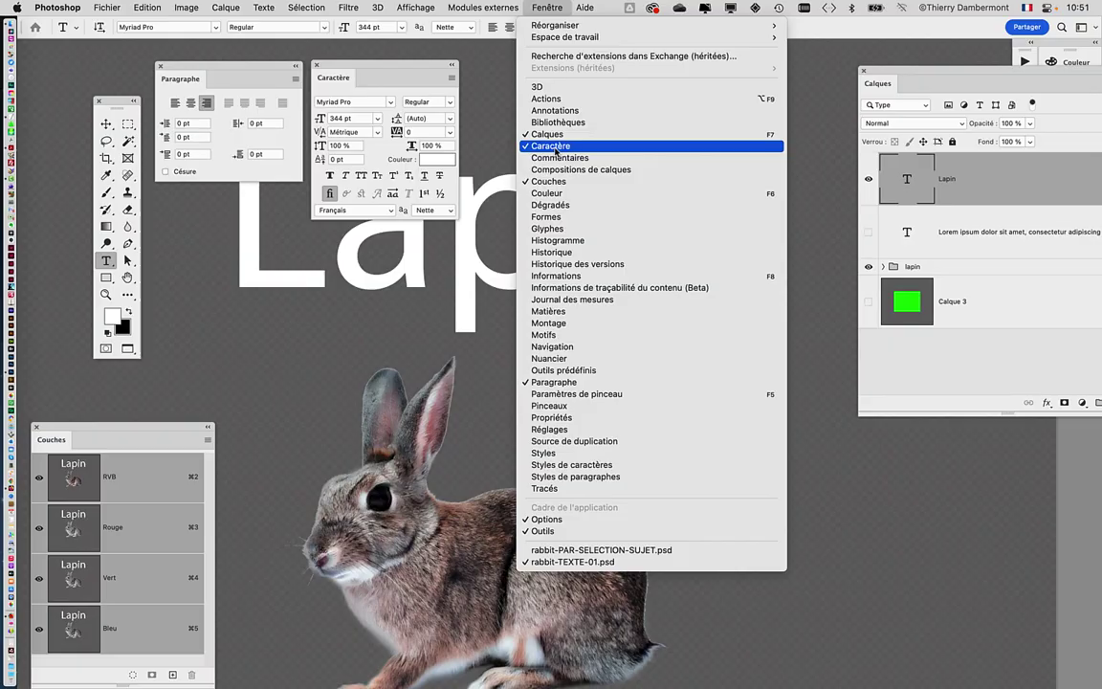
pyautogui.click(187, 62)
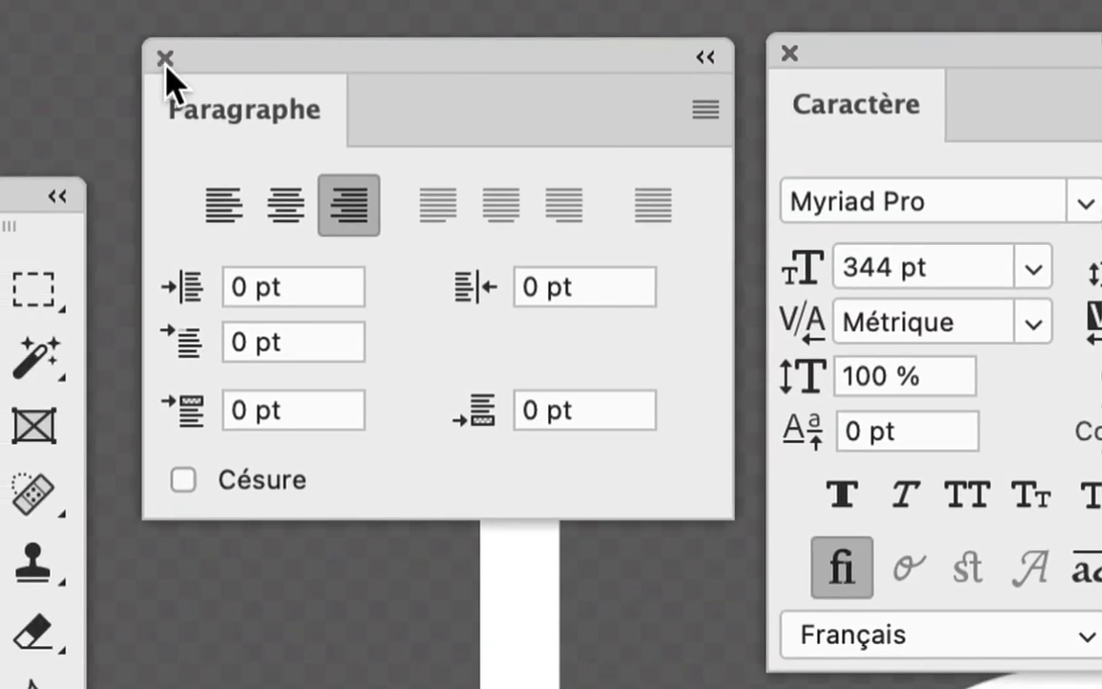
pyautogui.click(84, 73)
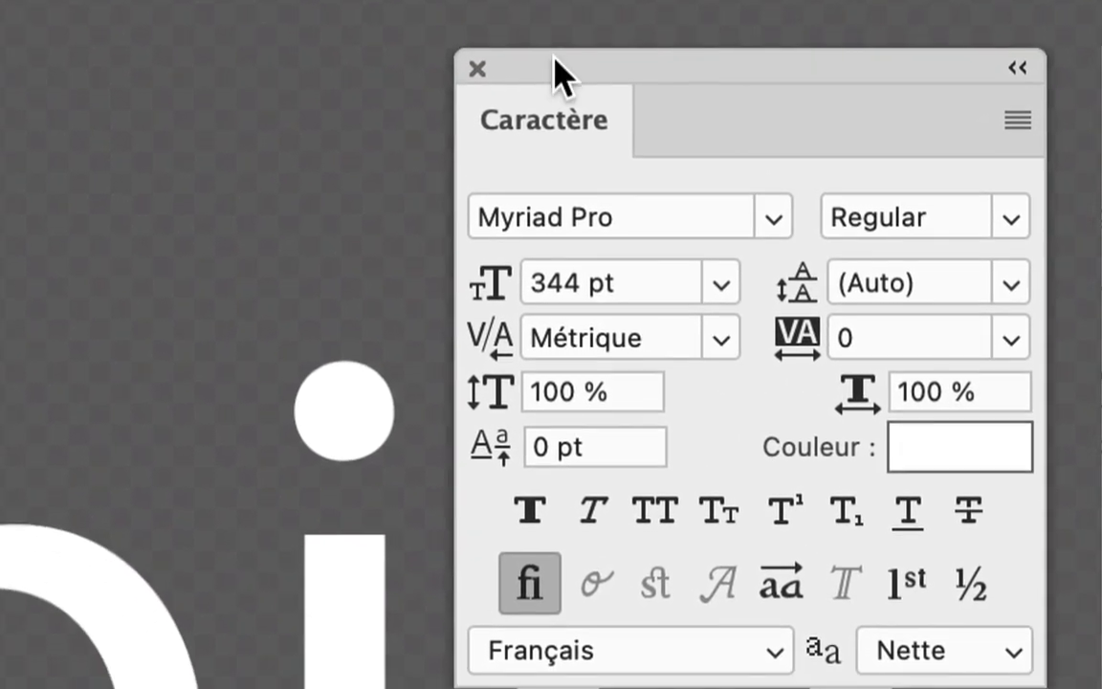
pyautogui.moveTo(553, 73); pyautogui.dragTo(708, 73)
pyautogui.click(744, 129)
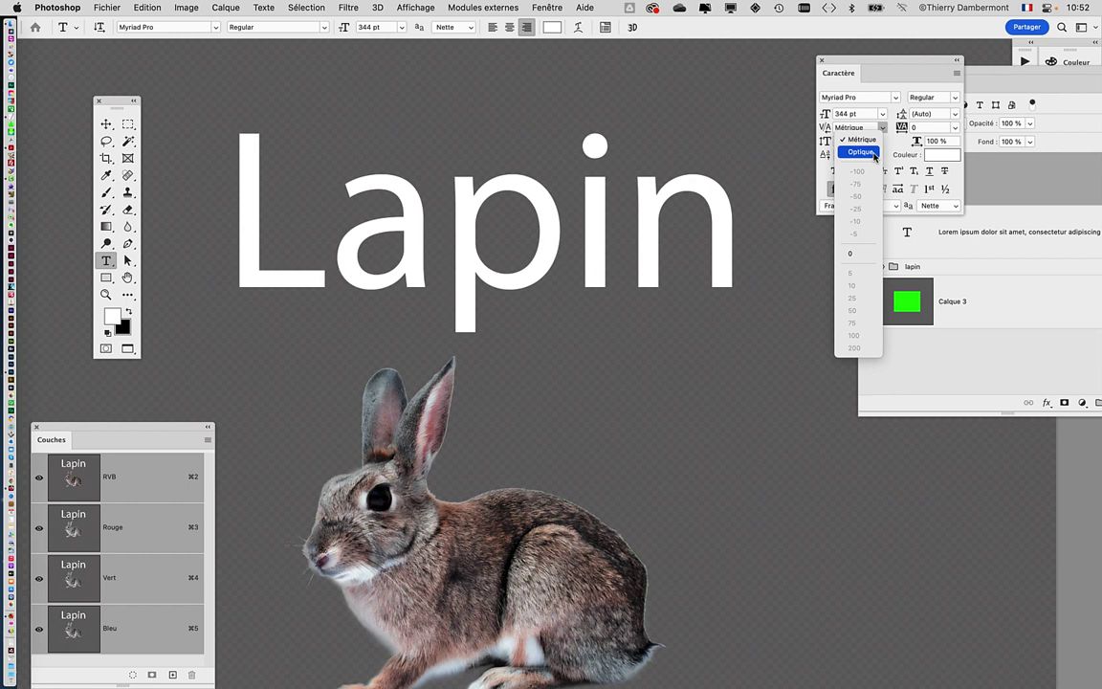
# Apply Optique kerning to the Lapin title
pyautogui.click(874, 154)
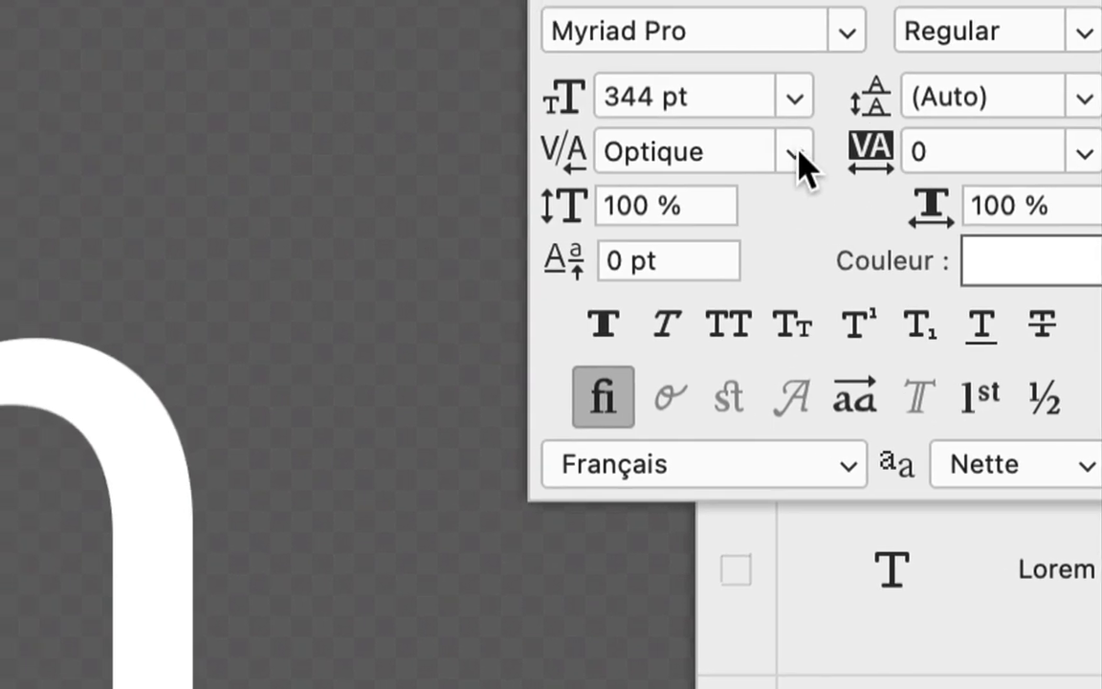
pyautogui.click(798, 153)
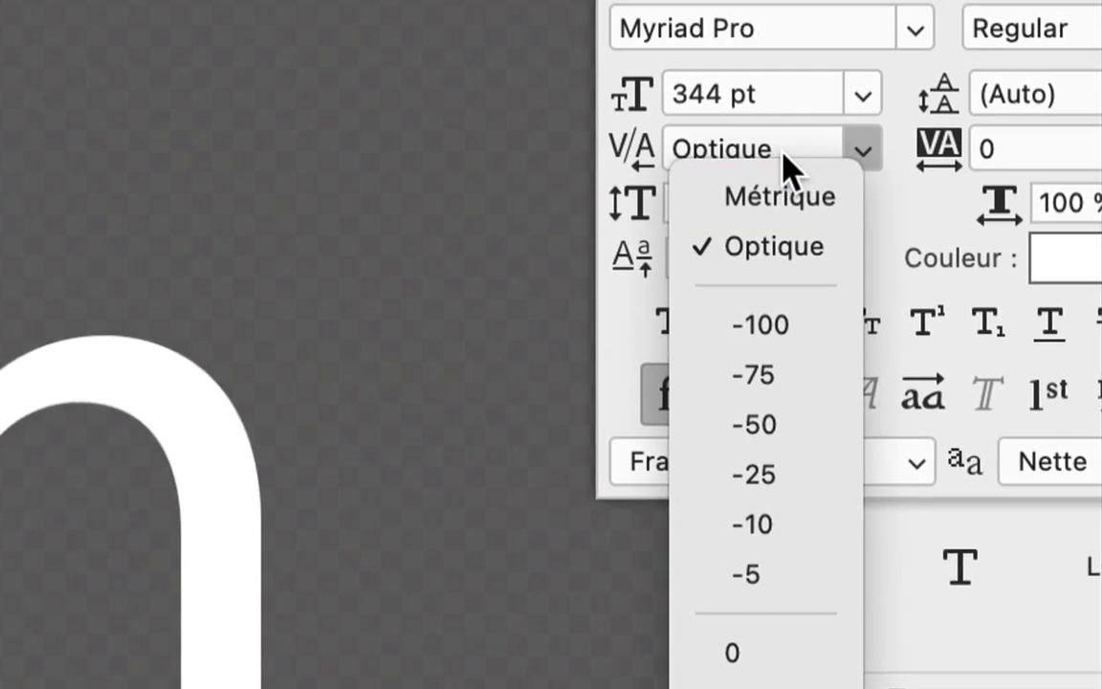
pyautogui.click(756, 103)
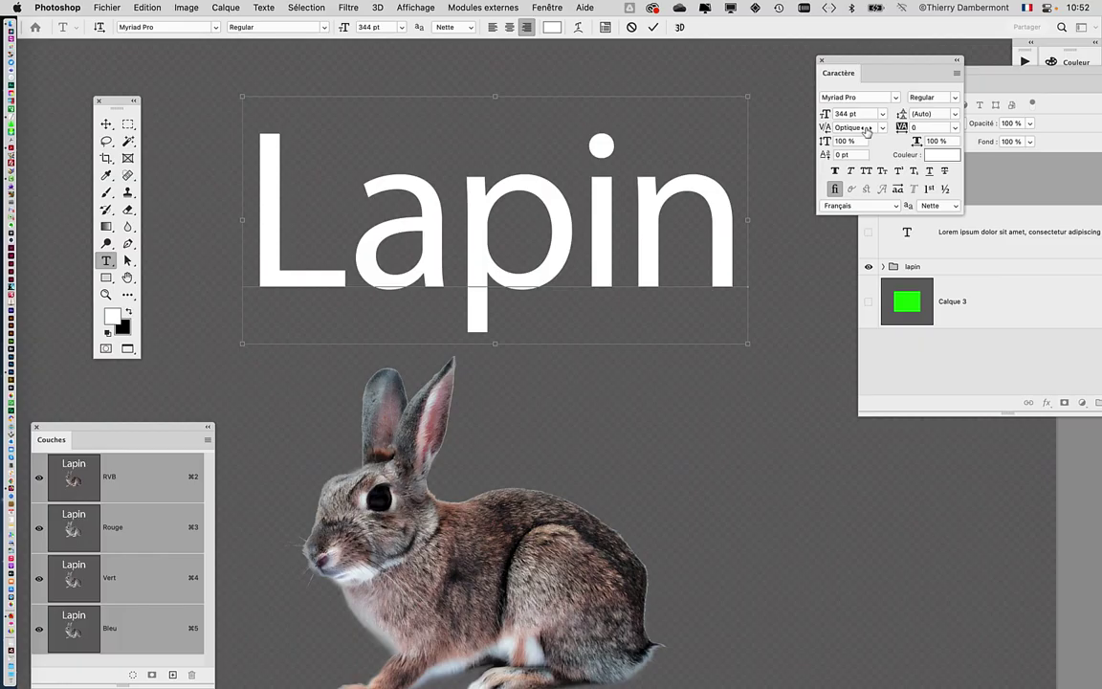
# Adjust the kerning between L and 'apin' to -50 using the V/A field
pyautogui.click(865, 129)
pyautogui.press('Up')
pyautogui.press('Up')
pyautogui.press('Up')
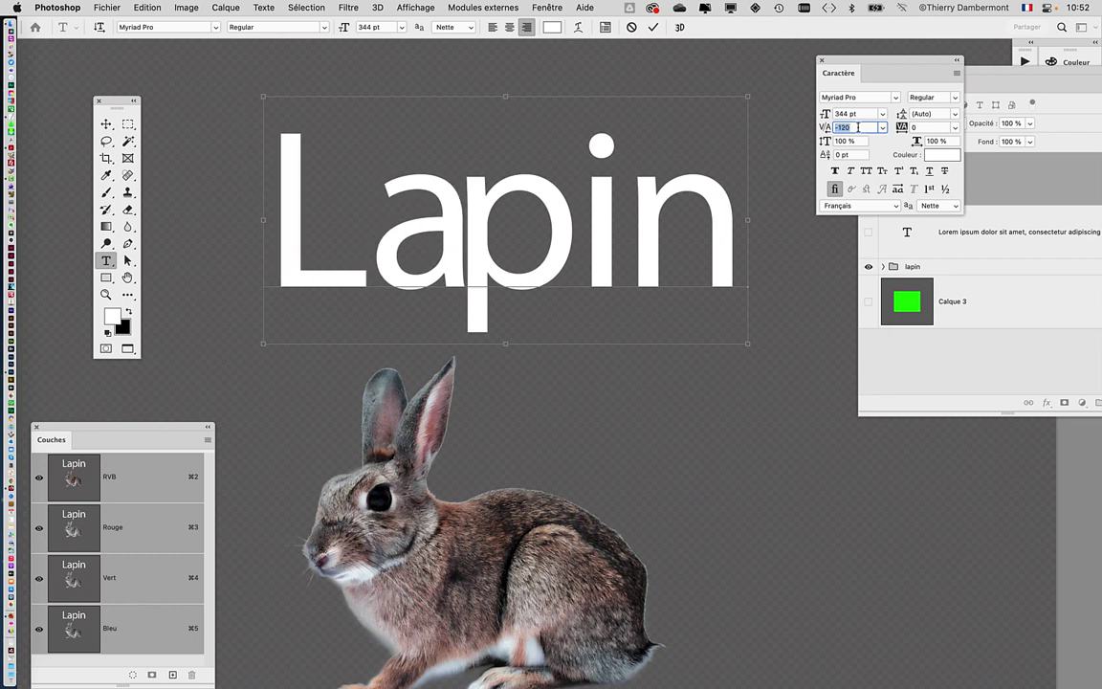
pyautogui.press('Up')
pyautogui.press('Up')
pyautogui.press('Up')
pyautogui.press('Down')
pyautogui.press('Down')
pyautogui.press('Down')
pyautogui.press('Down')
pyautogui.press('Down')
pyautogui.press('Down')
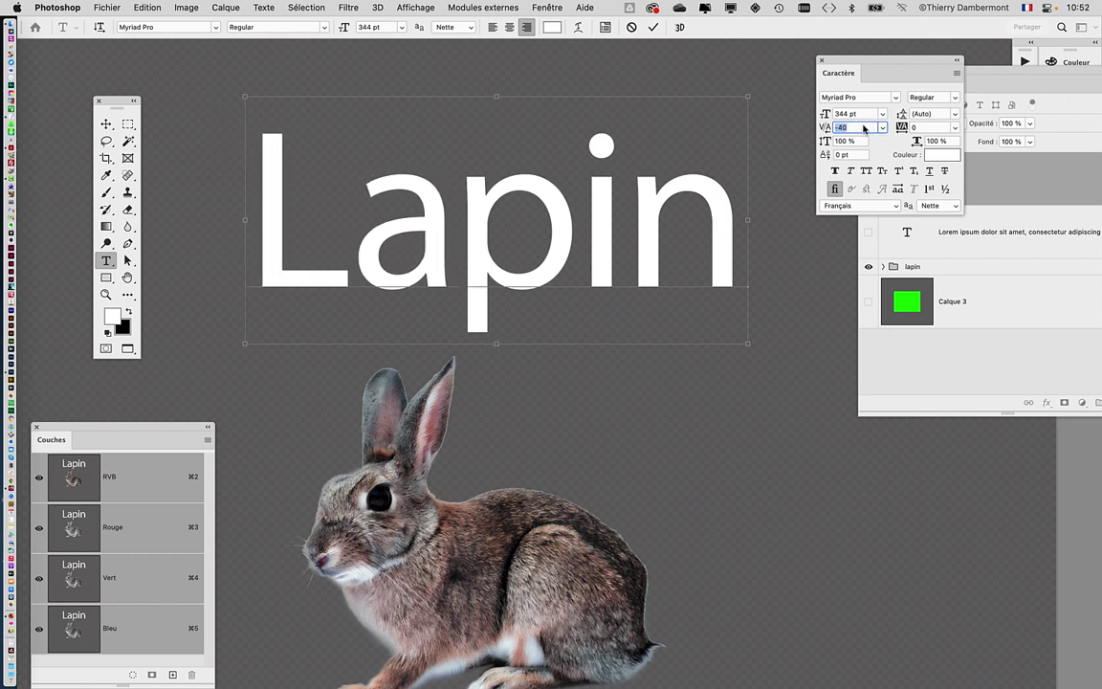
pyautogui.press('Down')
pyautogui.press('Down')
pyautogui.press('Down')
pyautogui.press('Up')
pyautogui.press('Up')
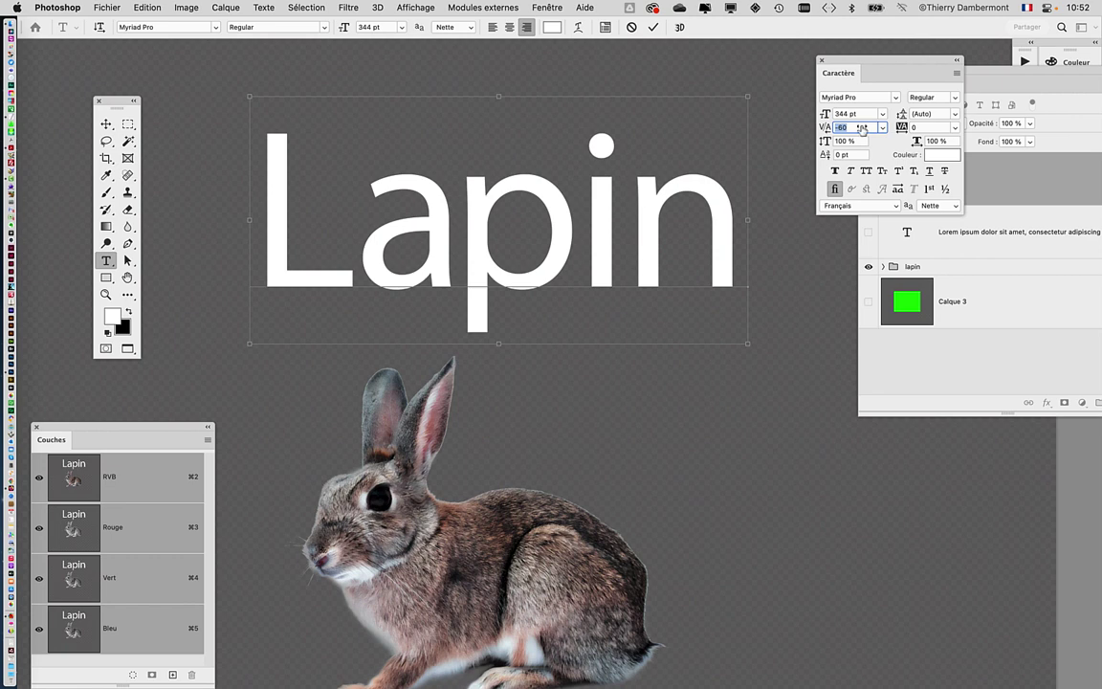
pyautogui.press('Up')
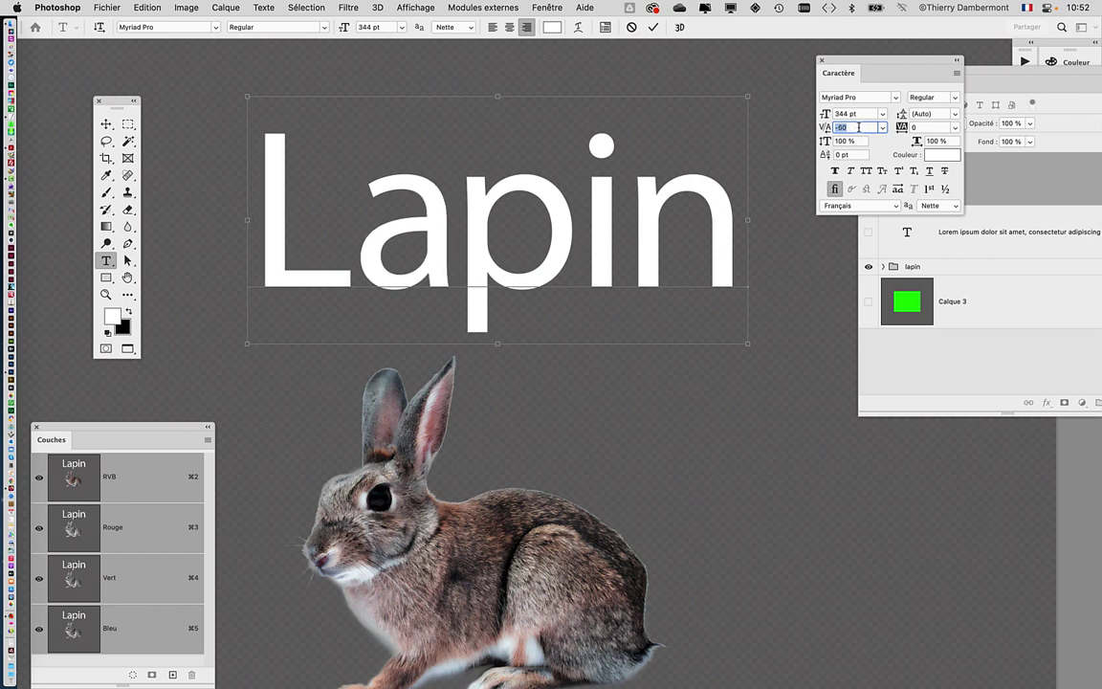
pyautogui.press('Up')
pyautogui.press('Down')
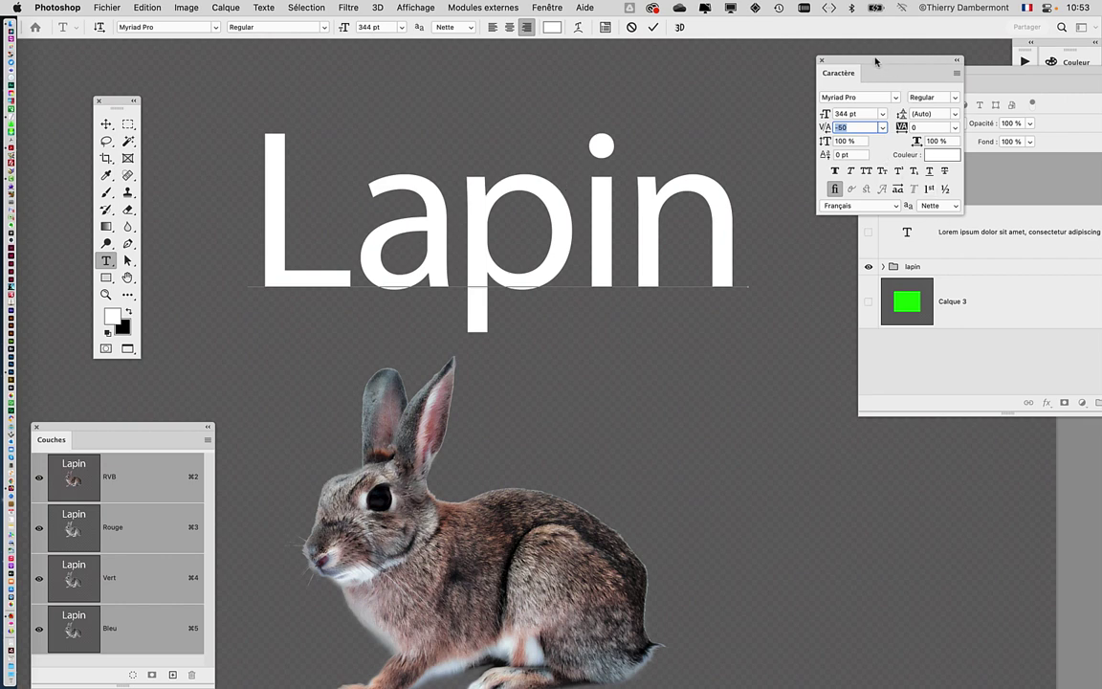
# Compare kerning values -30, -60 and -10 on Lapin, then settle back at -50
pyautogui.moveTo(874, 62); pyautogui.dragTo(715, 317)
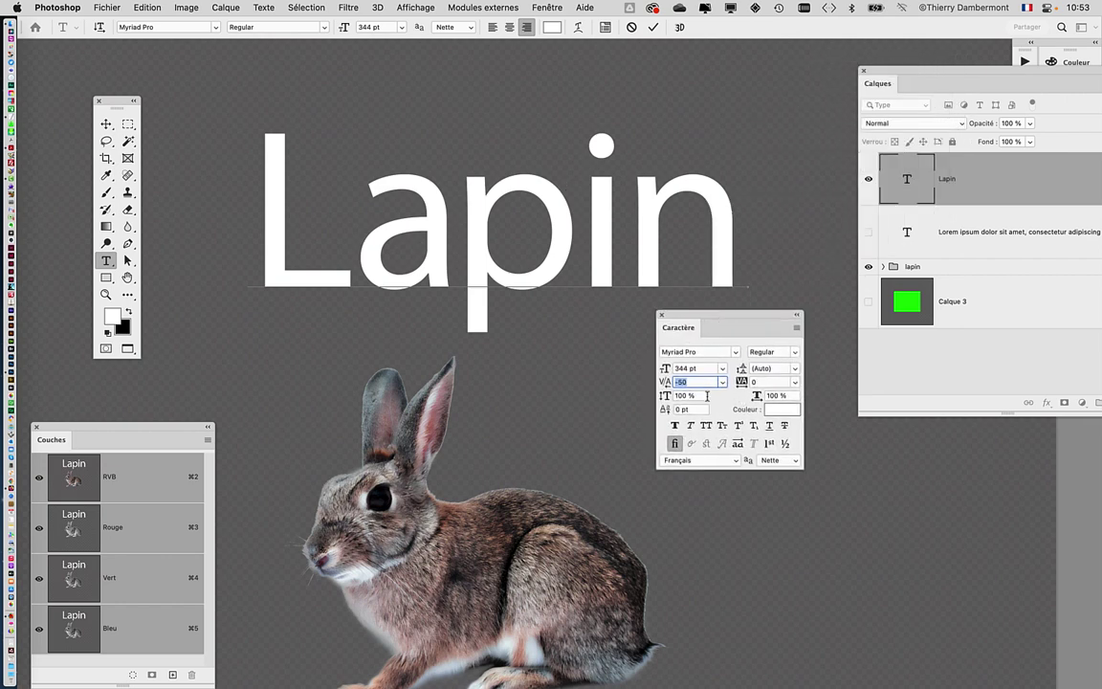
pyautogui.scroll(5, 466, 247)
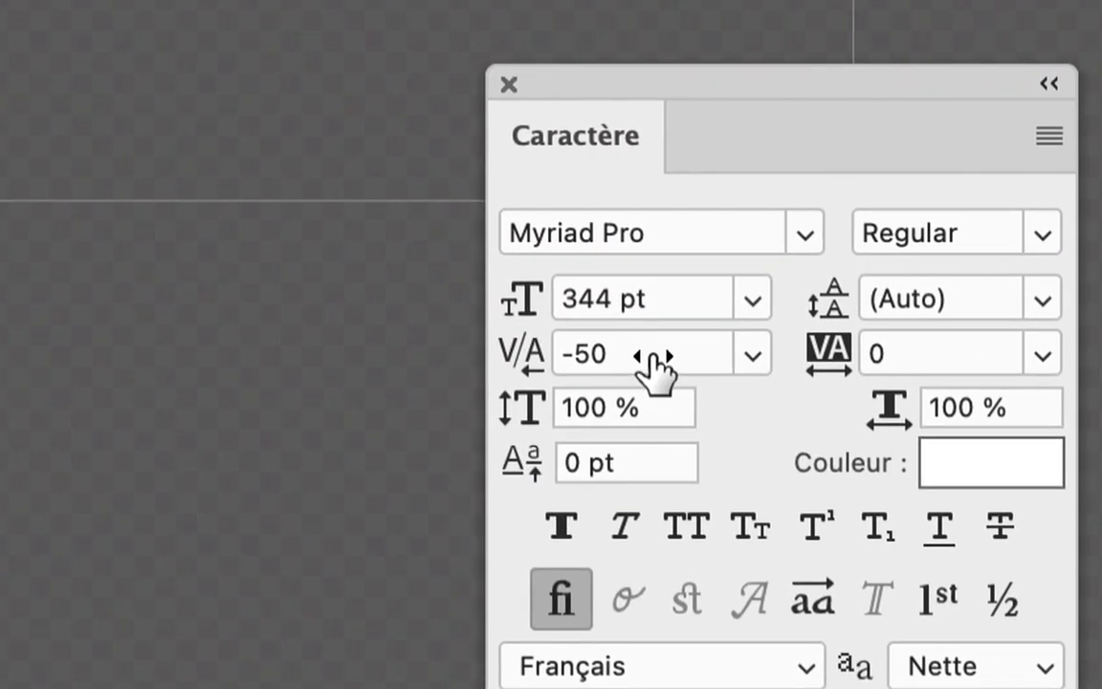
pyautogui.click(655, 383)
pyautogui.write('-30')
pyautogui.press('Return')
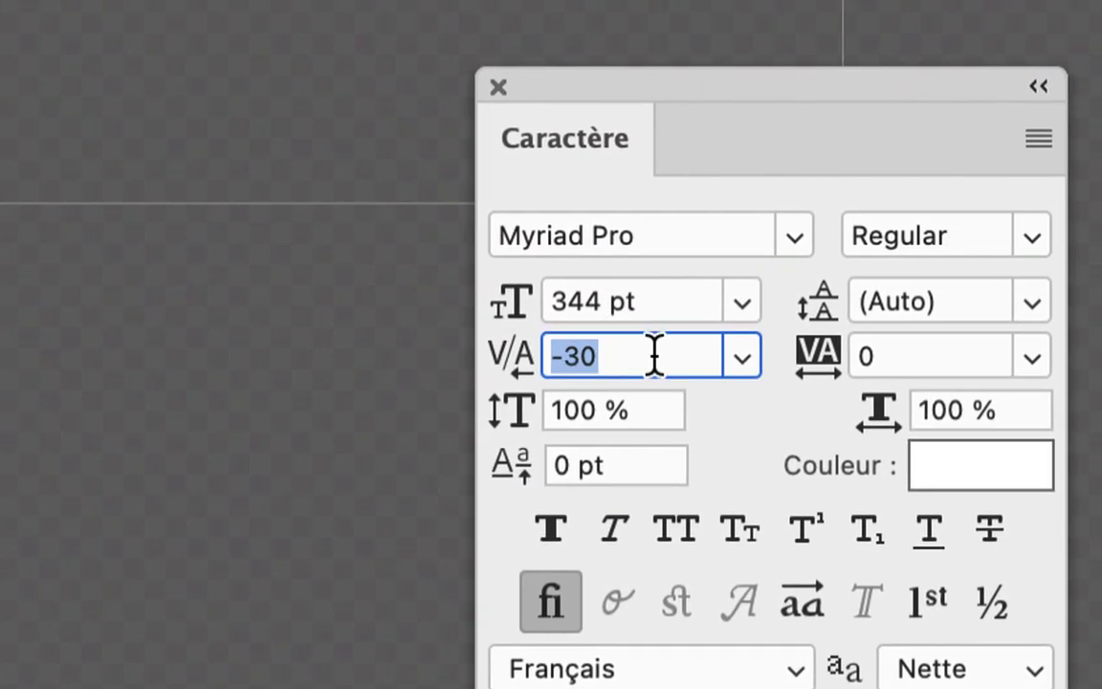
pyautogui.press('Down')
pyautogui.press('Down')
pyautogui.press('Down')
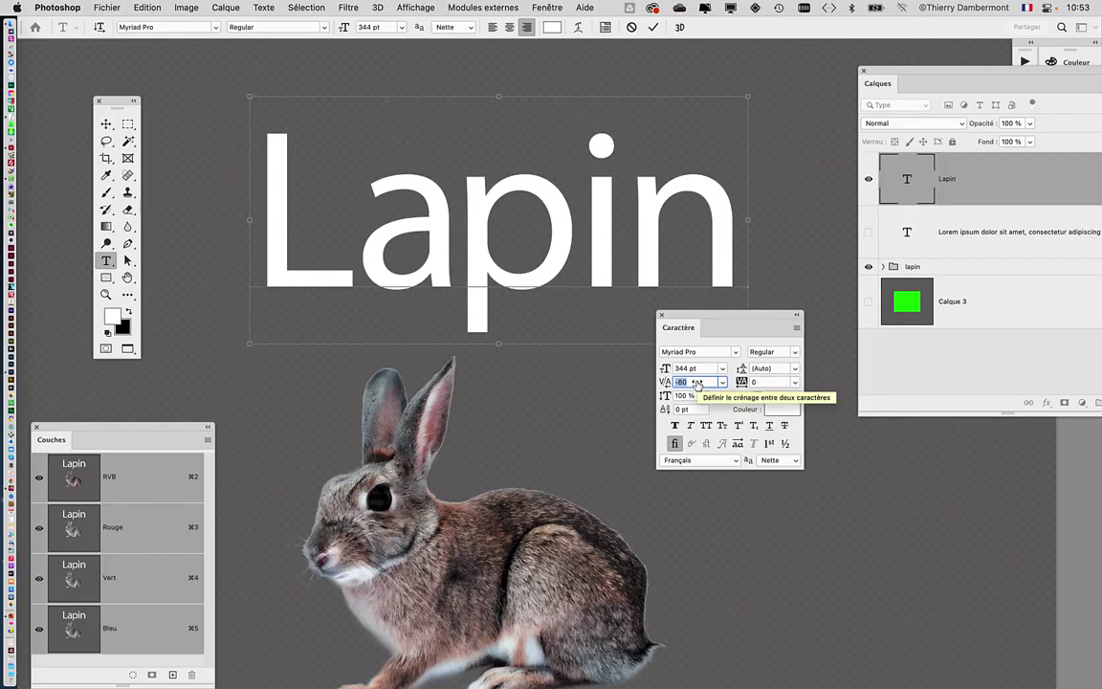
pyautogui.write('-10')
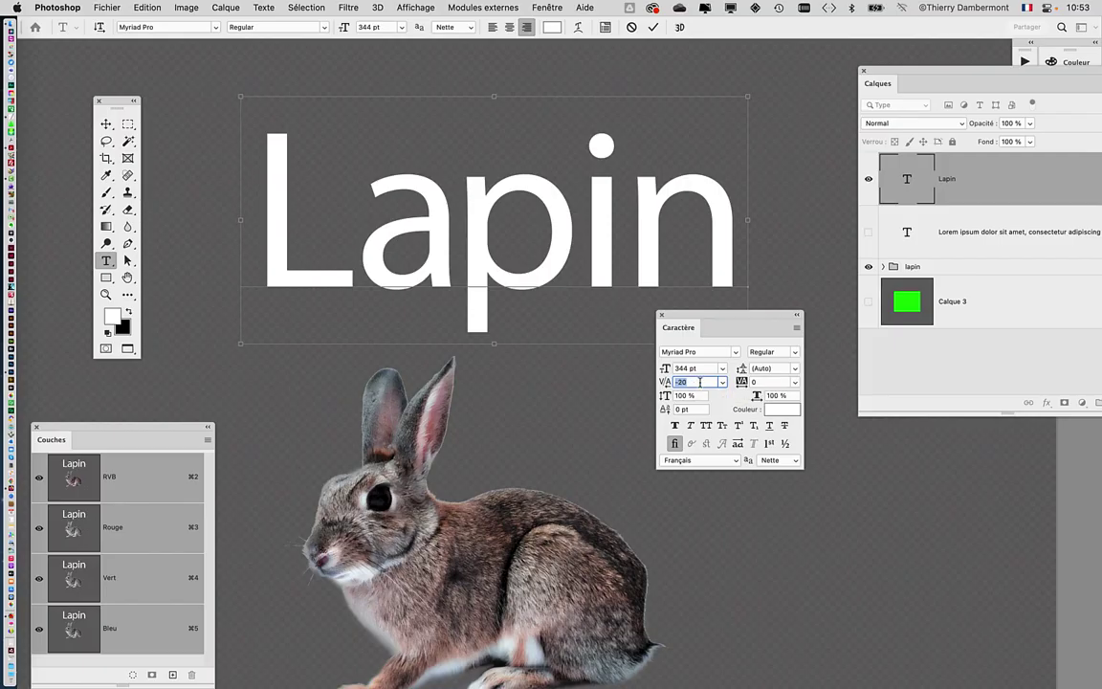
pyautogui.press('Return')
pyautogui.press('Down')
pyautogui.press('Down')
pyautogui.press('Down')
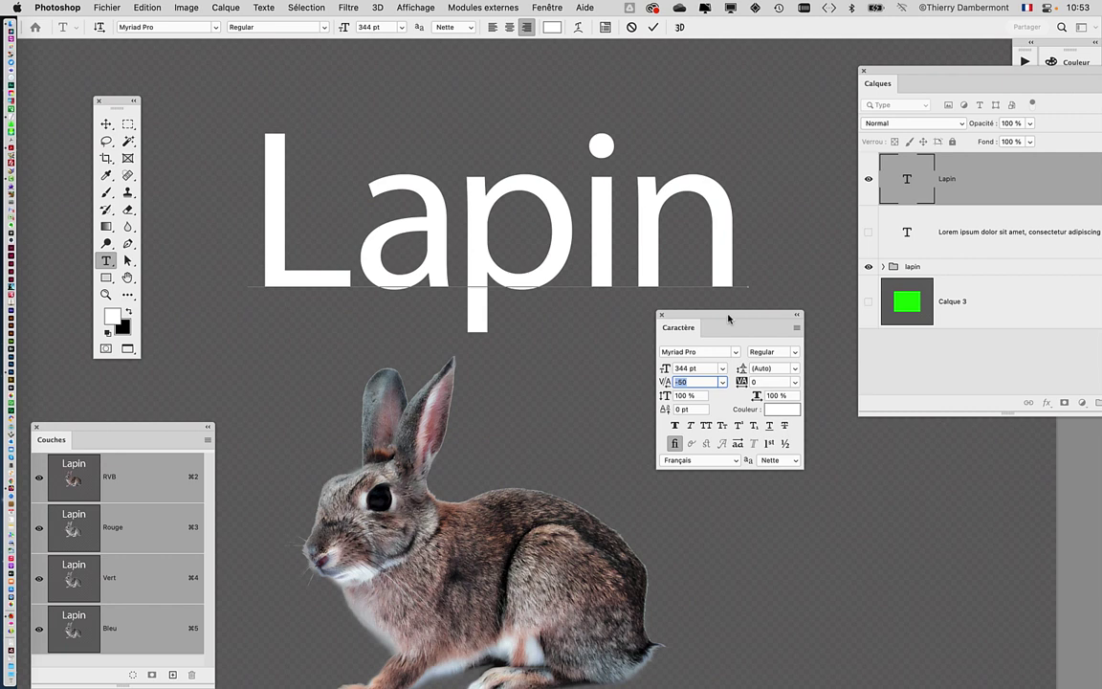
pyautogui.moveTo(728, 319); pyautogui.dragTo(817, 354)
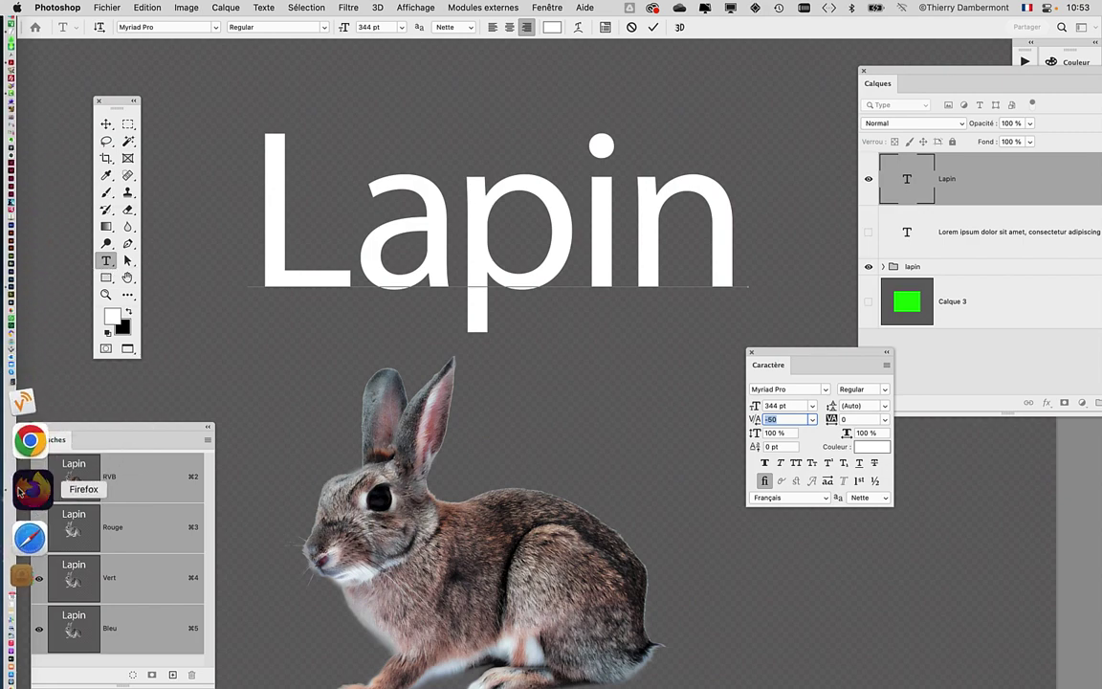
# Bring Firefox forward, enlarge its window, and enter 'kern game' in a new tab
pyautogui.click(29, 488)
pyautogui.moveTo(568, 92); pyautogui.dragTo(483, 39)
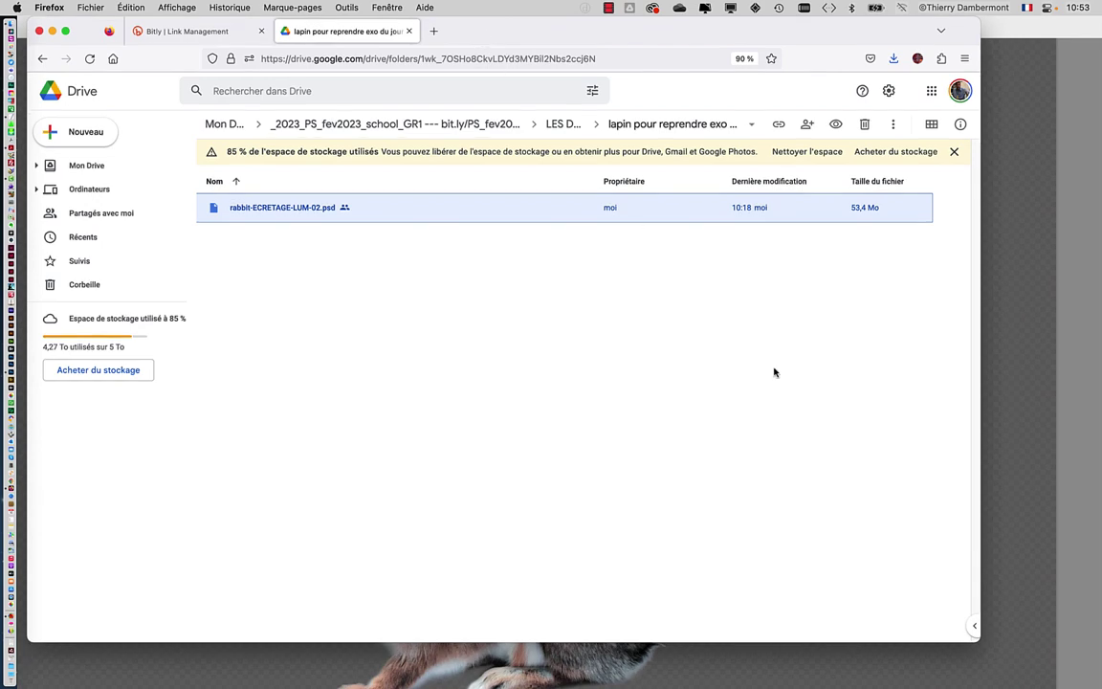
pyautogui.moveTo(972, 639); pyautogui.dragTo(1098, 683)
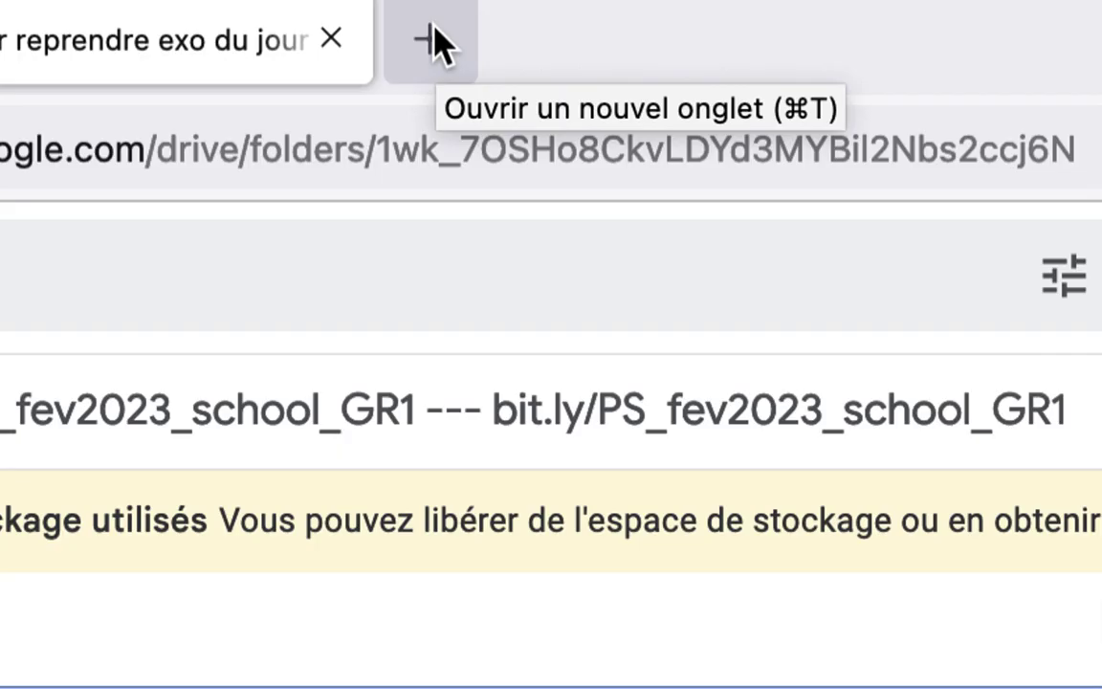
pyautogui.click(438, 43)
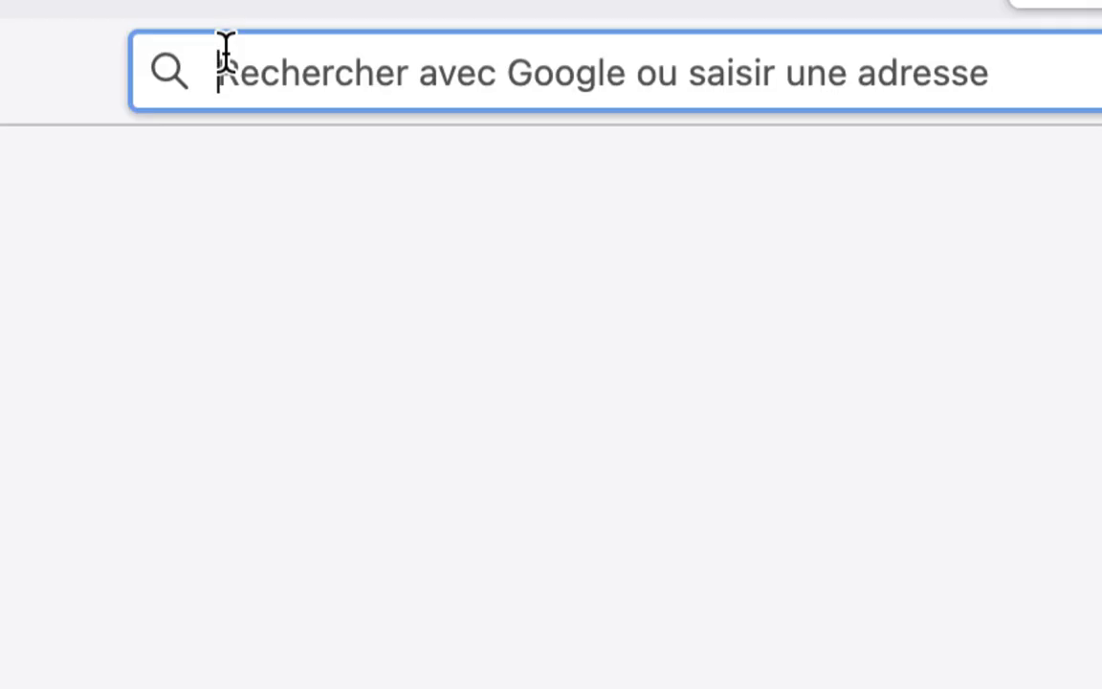
pyautogui.write('kern')
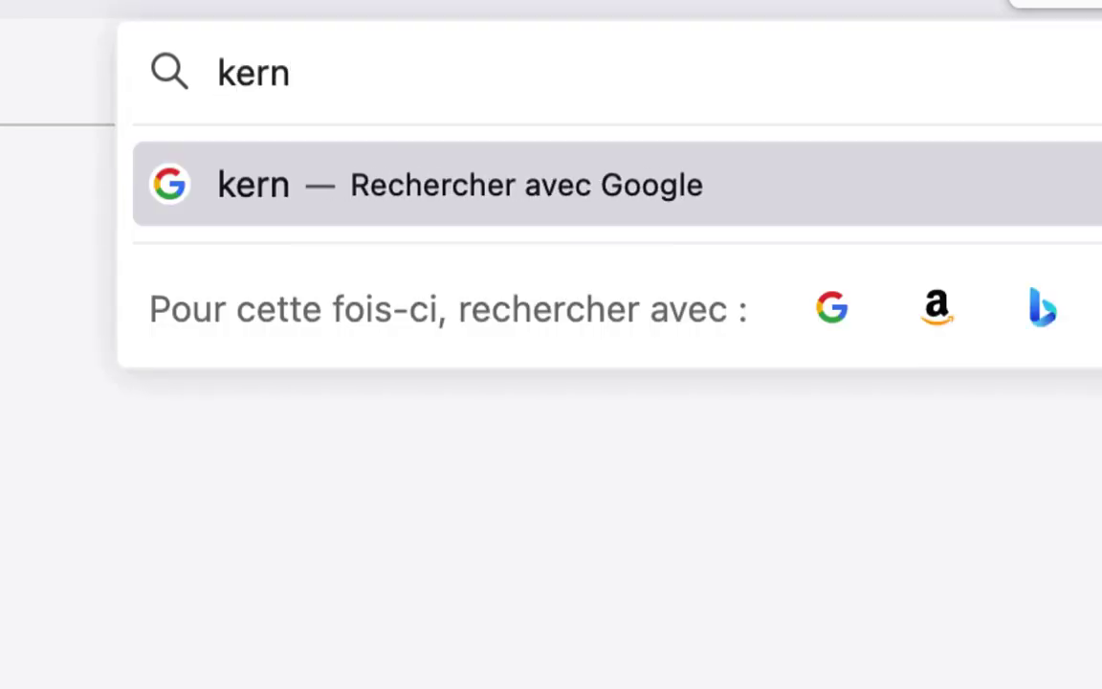
pyautogui.write(' game')
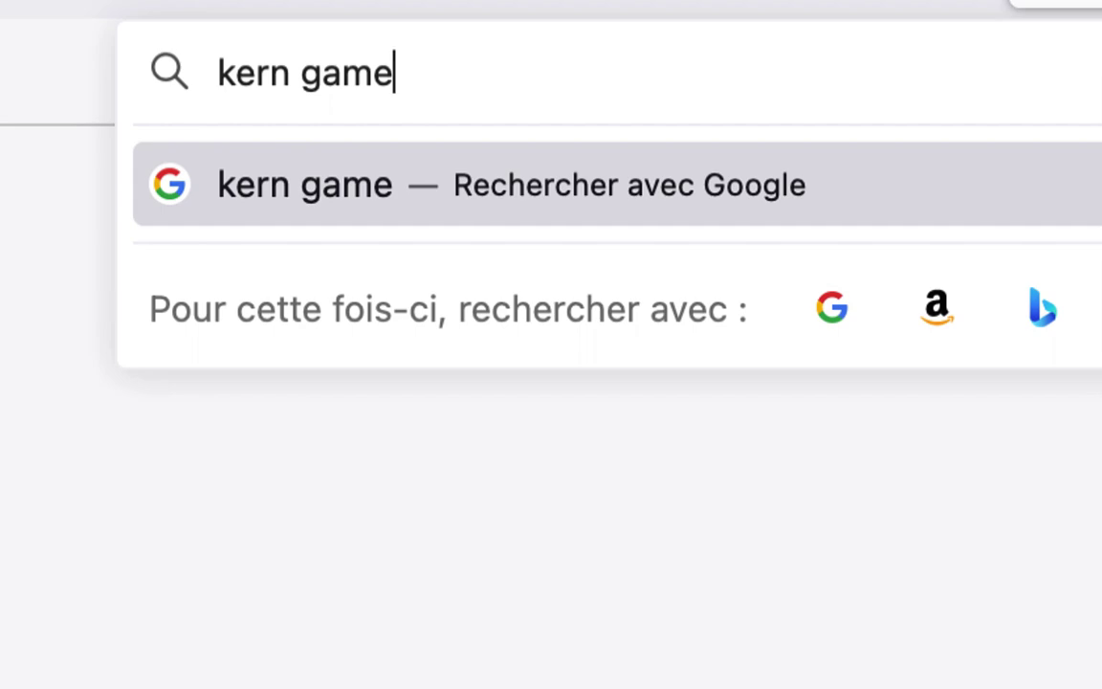
# Run the Google search for 'kern game', showing the Kern Type game first
pyautogui.press('Return')
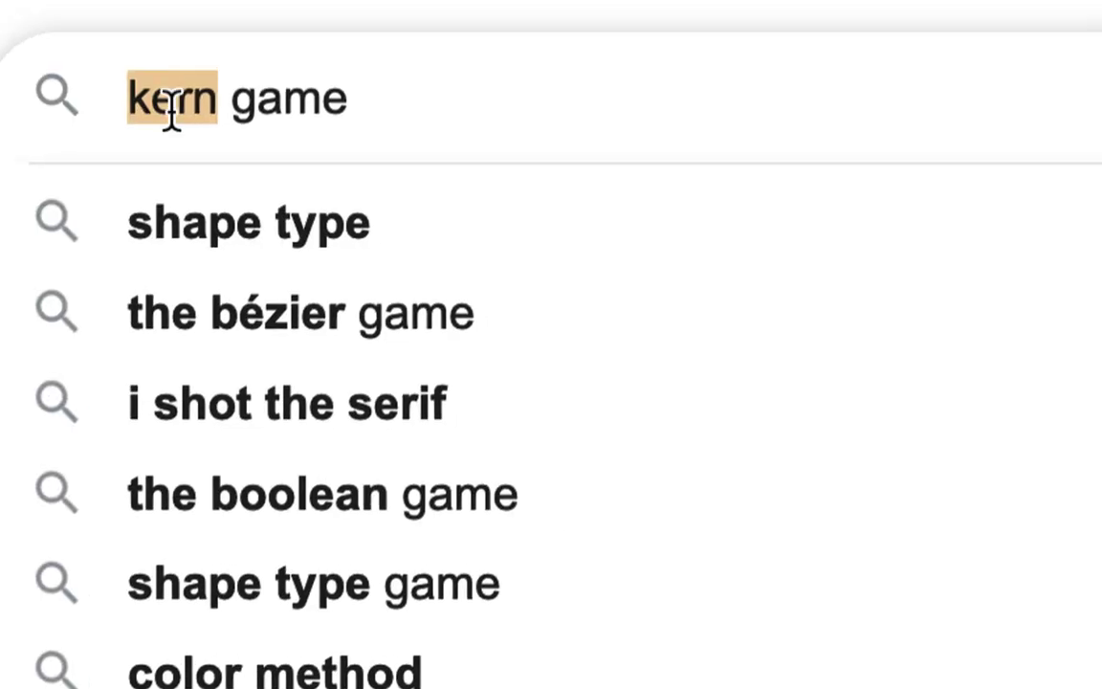
pyautogui.click(199, 86)
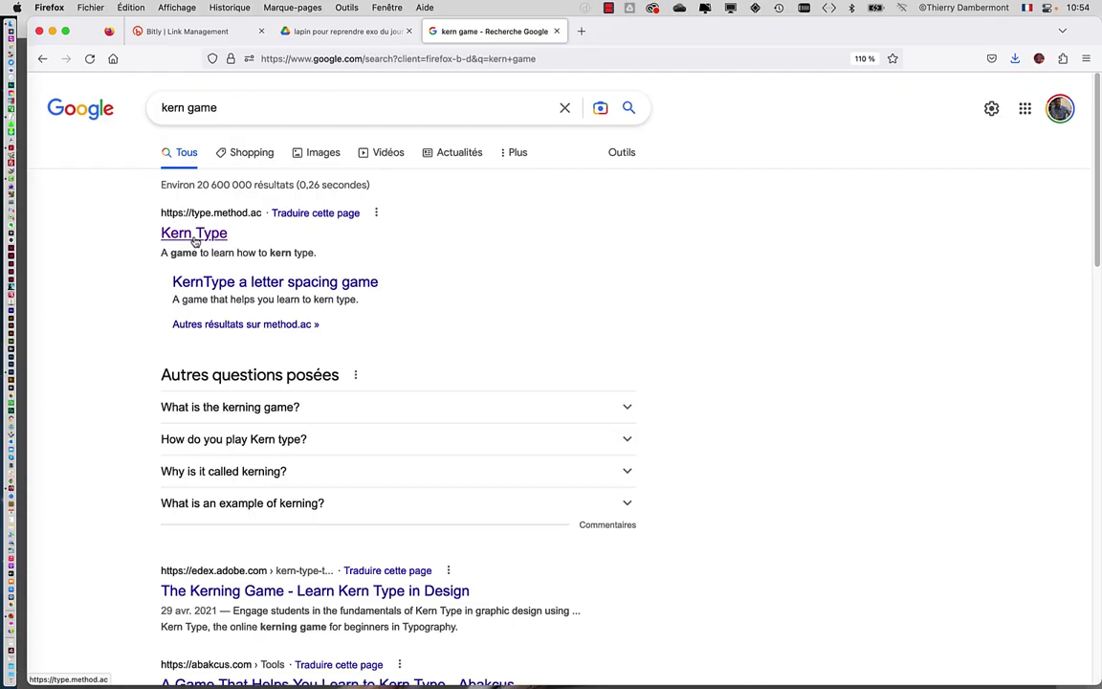
# Open Kern Type, space the letters of 'Toronto' in Didot, and submit for 81/100
pyautogui.click(194, 239)
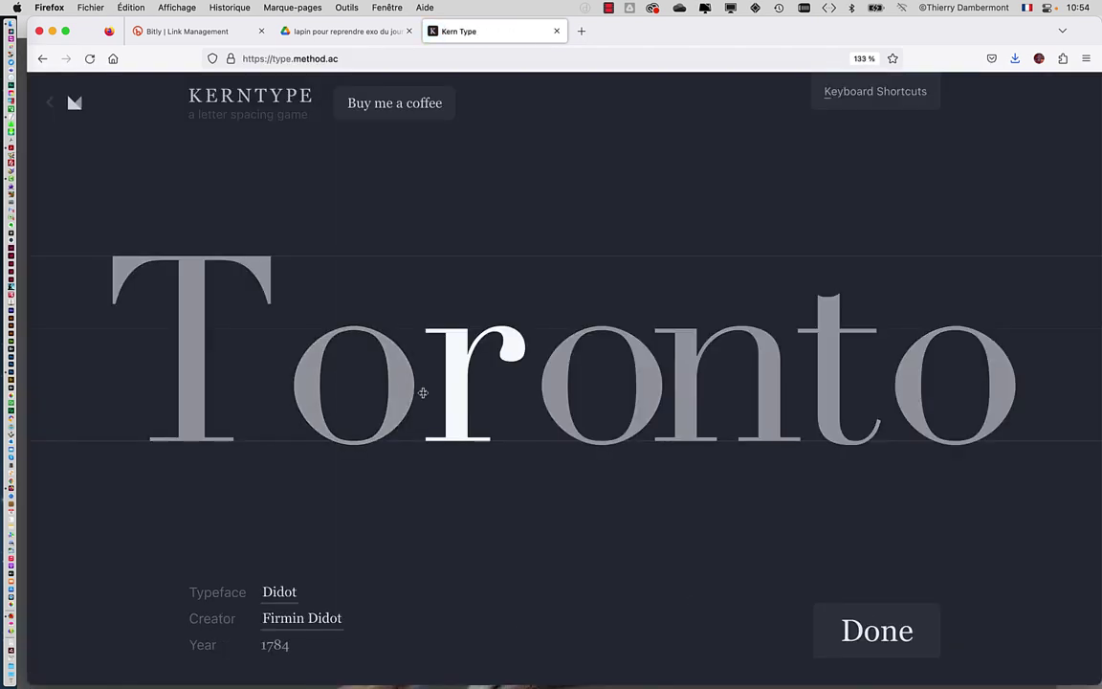
pyautogui.moveTo(402, 387)
pyautogui.mouseDown()
pyautogui.moveTo(378, 391)
pyautogui.moveTo(423, 393)
pyautogui.mouseUp()
pyautogui.moveTo(527, 408); pyautogui.dragTo(492, 408)
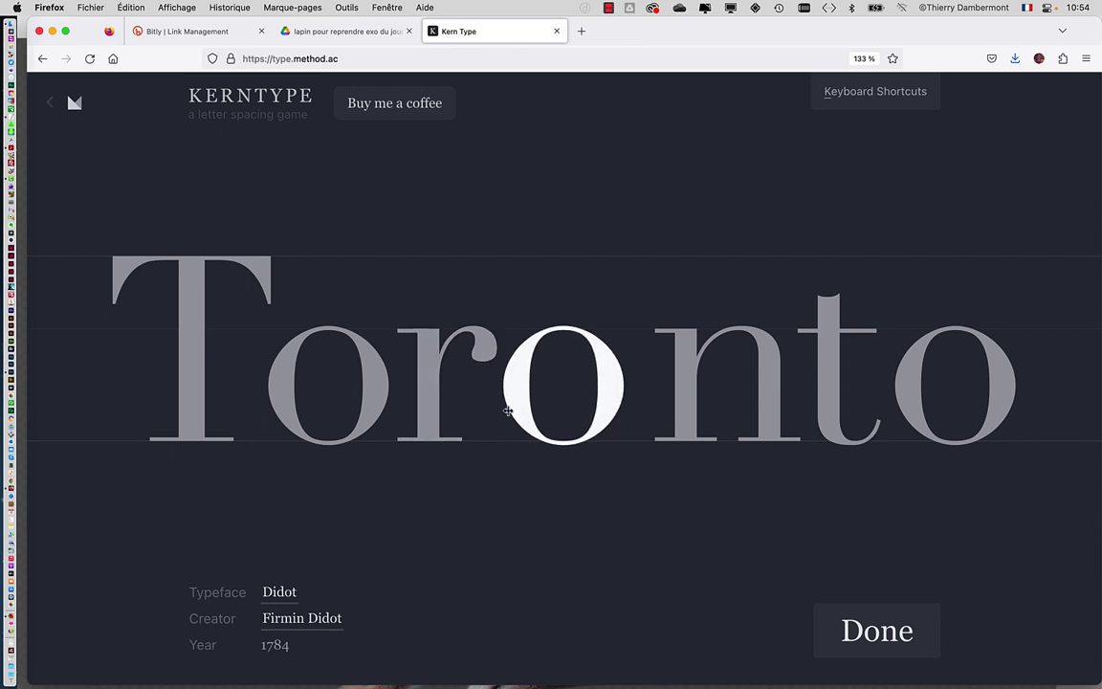
pyautogui.moveTo(681, 423); pyautogui.dragTo(656, 426)
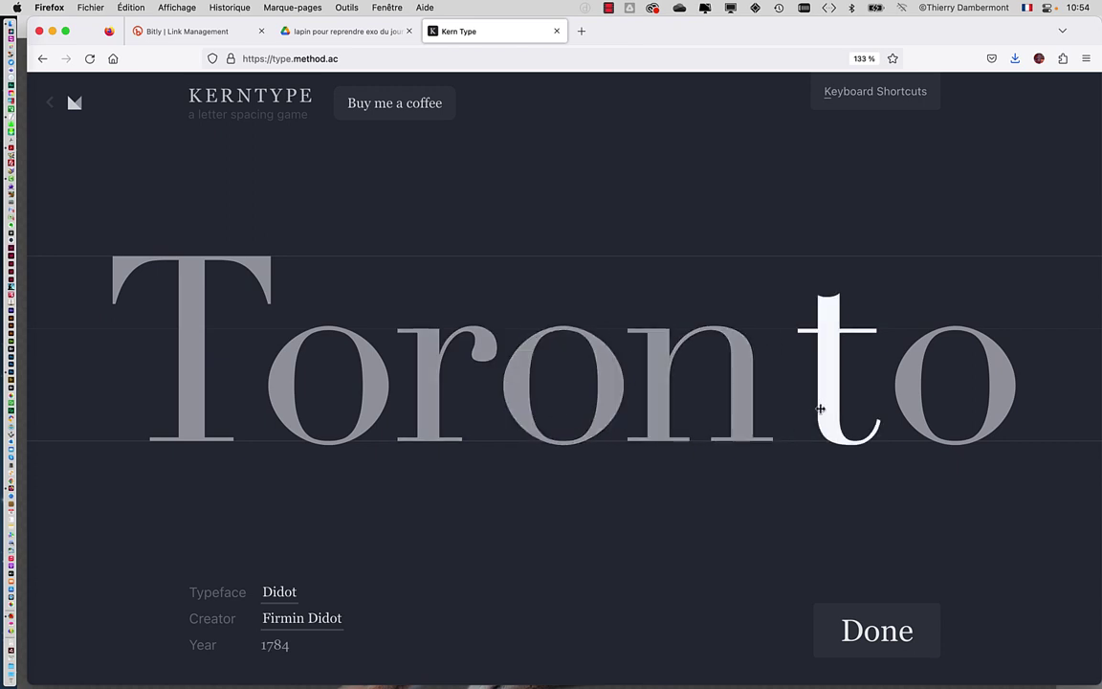
pyautogui.moveTo(743, 412); pyautogui.dragTo(766, 413)
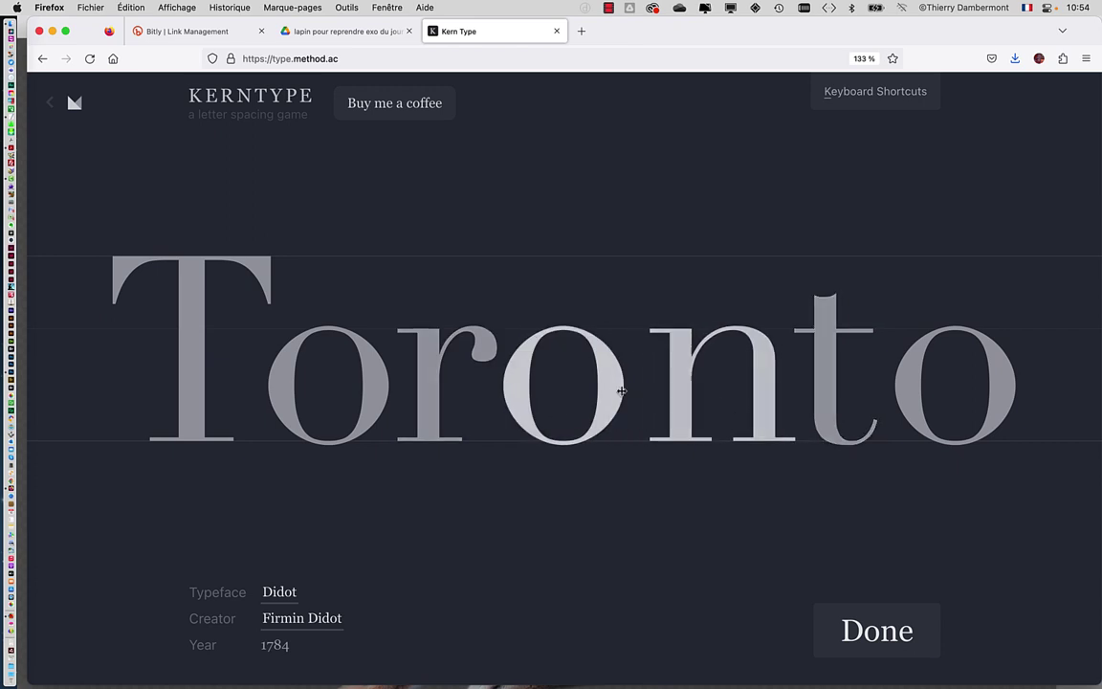
pyautogui.moveTo(617, 389); pyautogui.dragTo(627, 388)
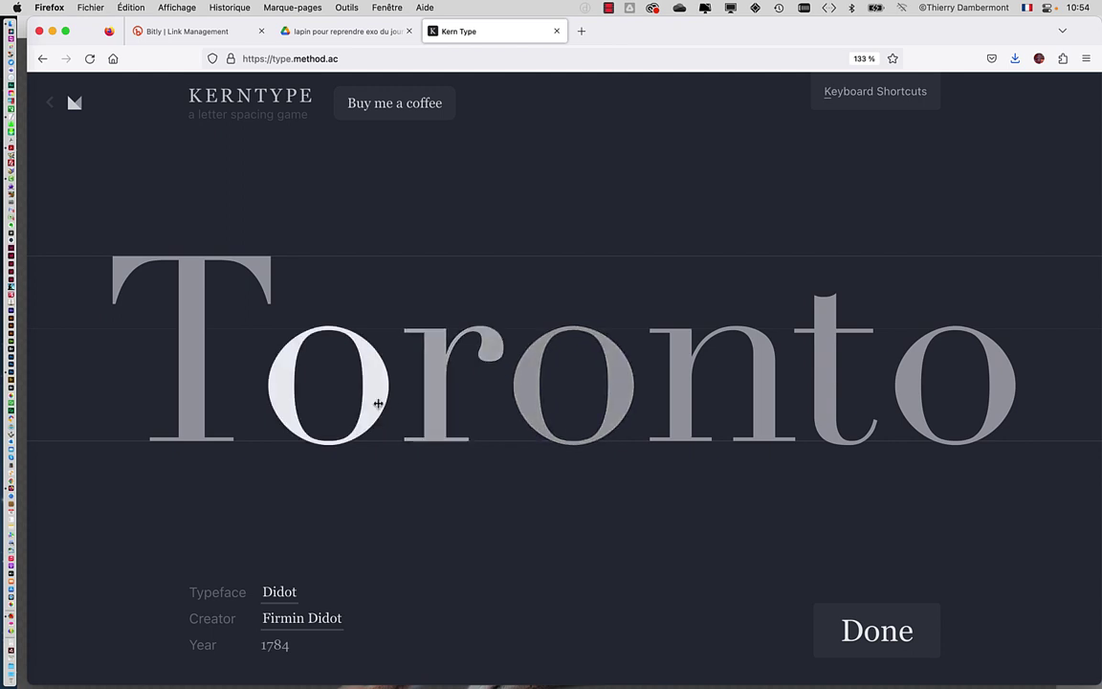
pyautogui.moveTo(383, 406); pyautogui.dragTo(438, 413)
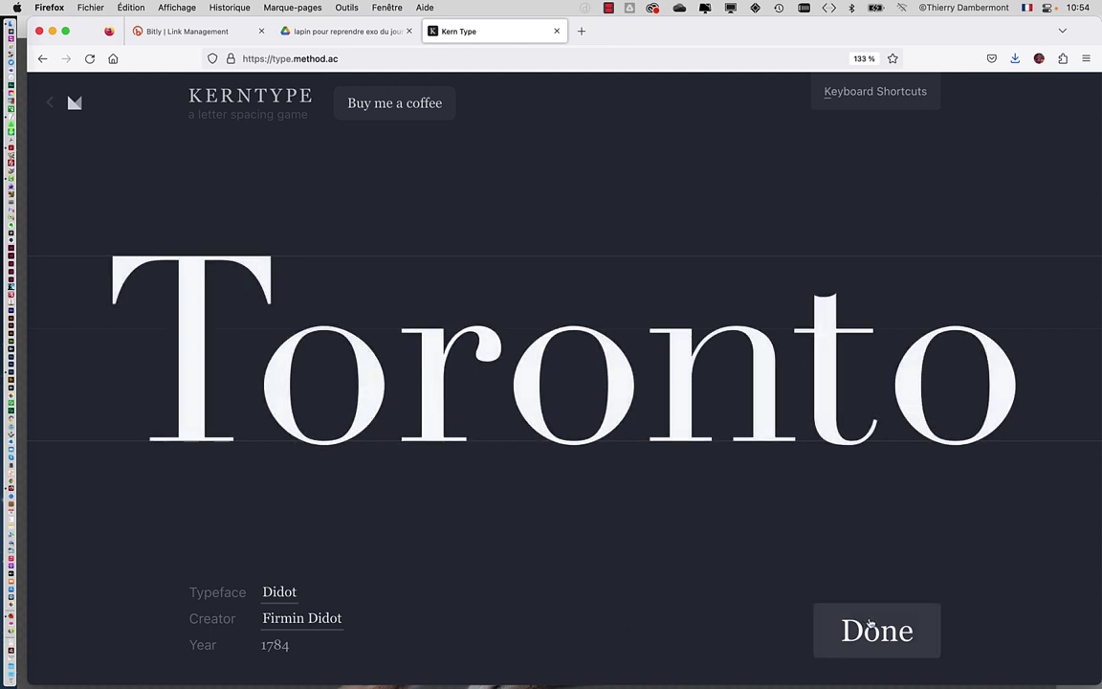
pyautogui.press('Return')
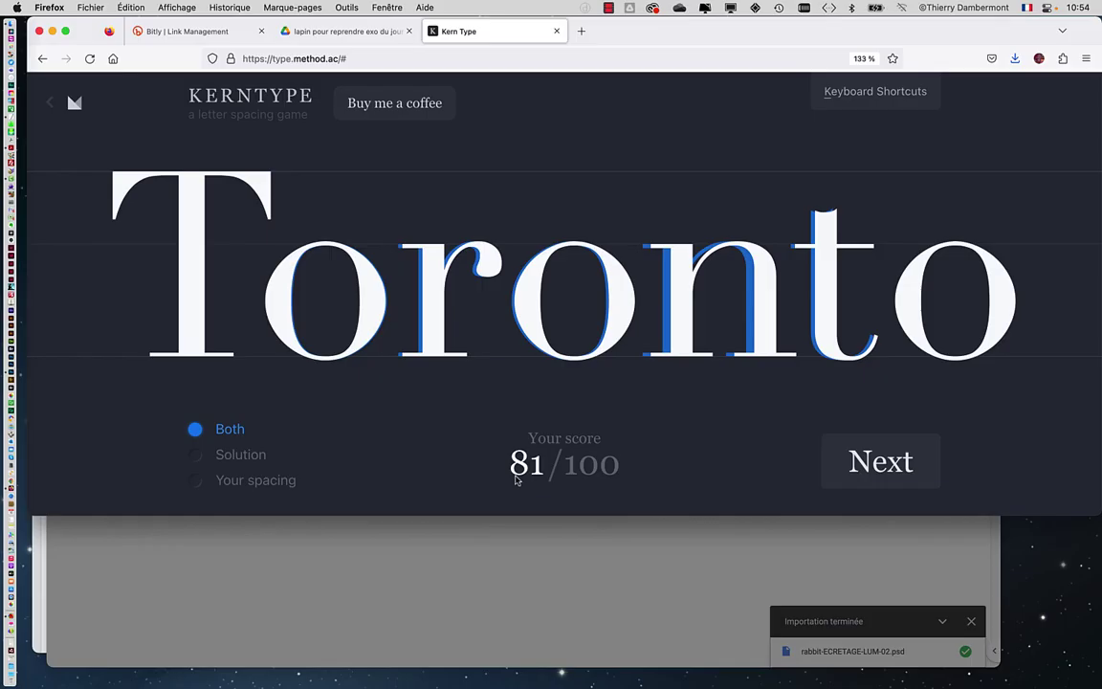
# Move to 'Xylophone' and make a first pass spacing the y, o, n, h and p
pyautogui.click(847, 457)
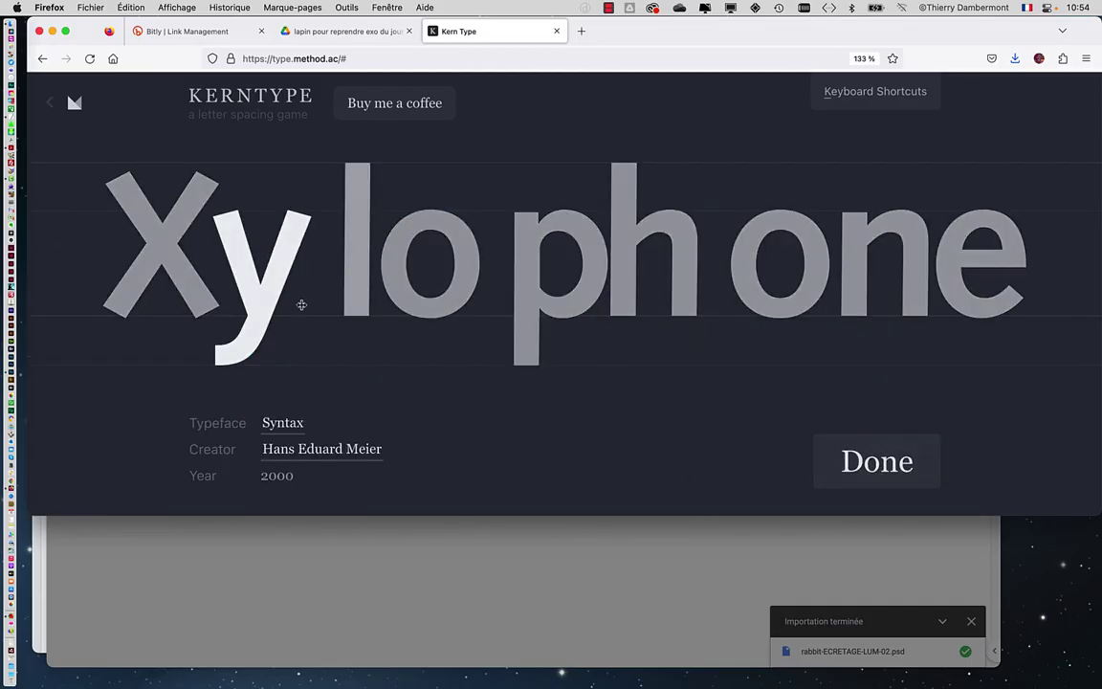
pyautogui.moveTo(301, 303); pyautogui.dragTo(288, 297)
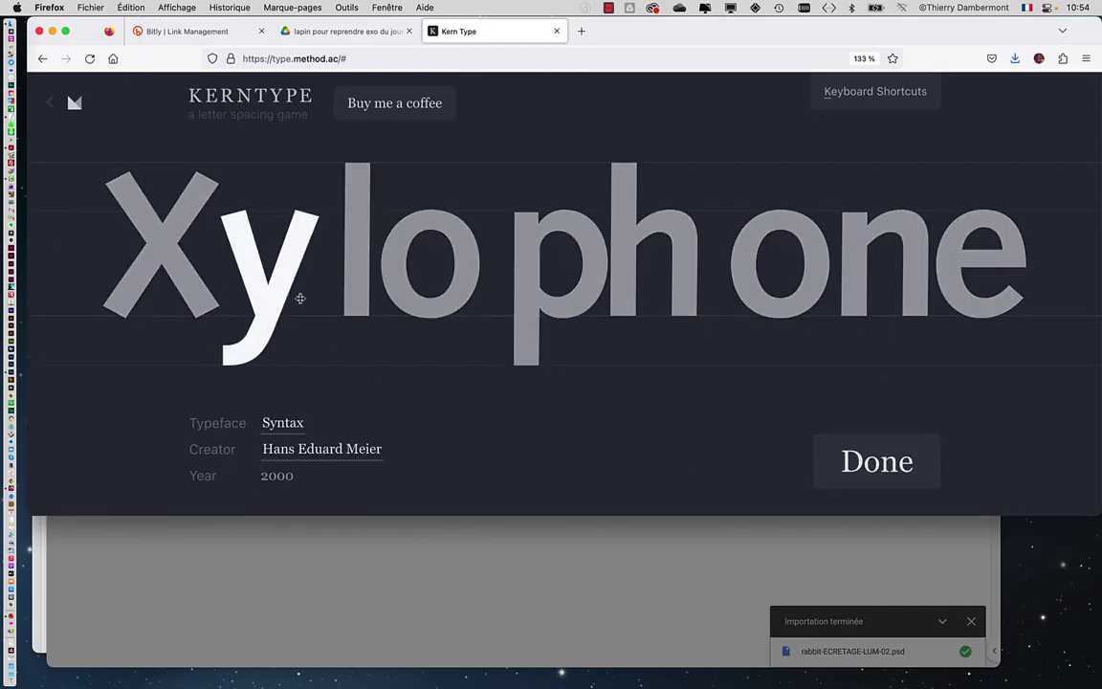
pyautogui.moveTo(814, 302); pyautogui.dragTo(851, 298)
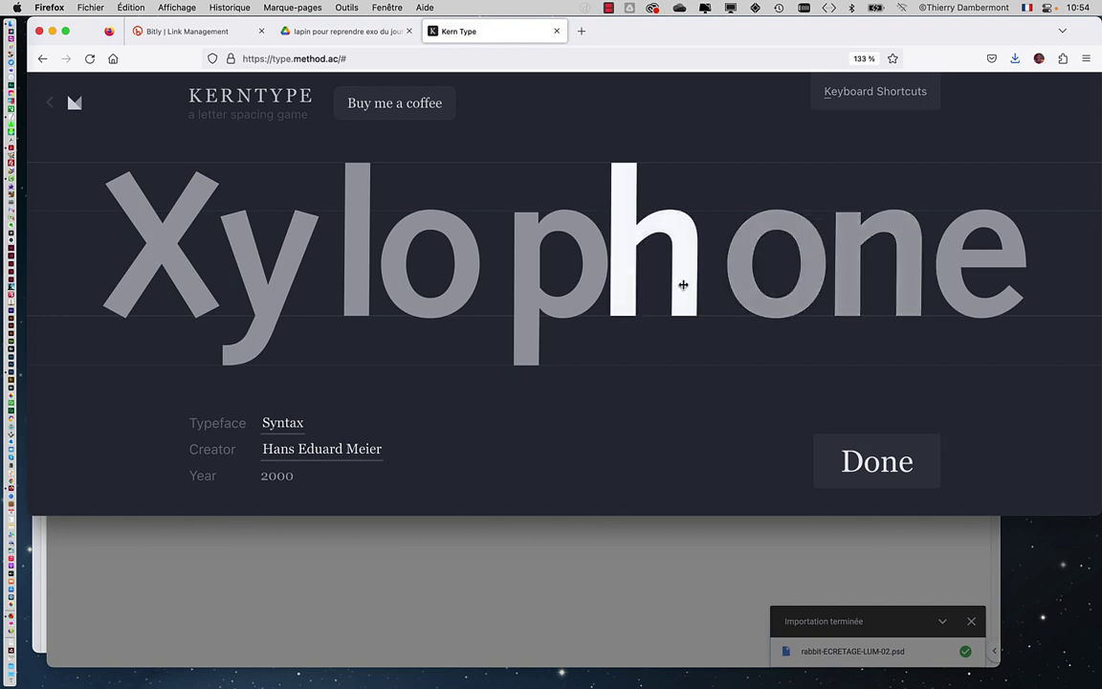
pyautogui.moveTo(683, 285); pyautogui.dragTo(705, 284)
pyautogui.moveTo(585, 281); pyautogui.dragTo(589, 280)
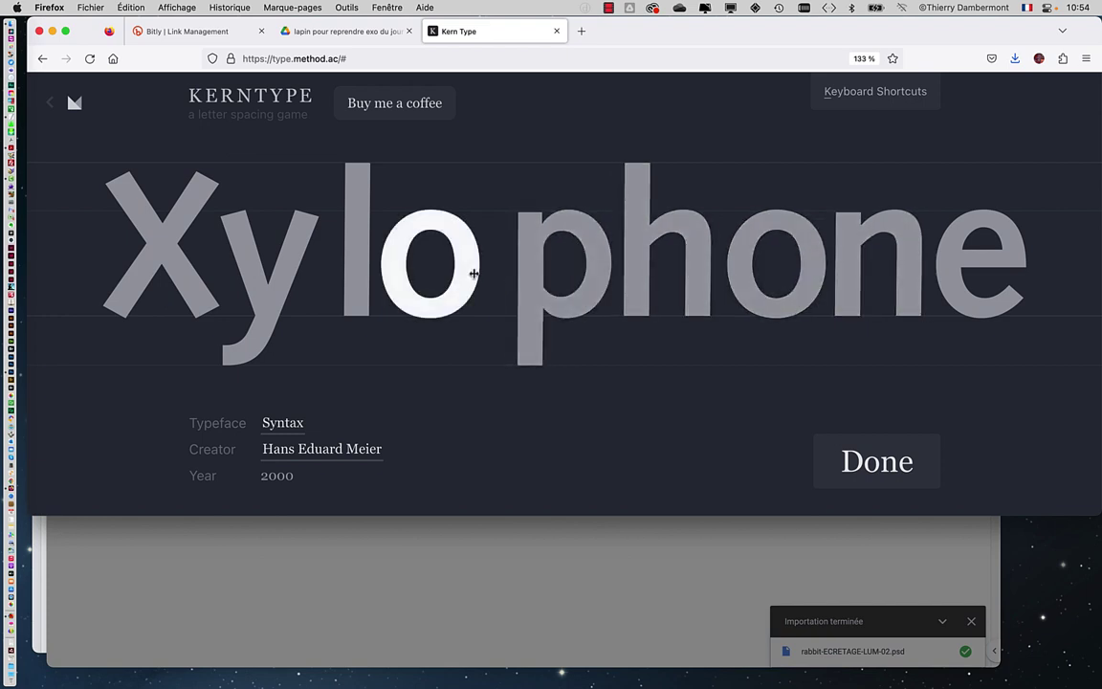
pyautogui.moveTo(474, 273); pyautogui.dragTo(492, 273)
# Even out the remaining Xylophone spacing, submit for 76/100, and finish with 79/100 overall
pyautogui.moveTo(354, 271); pyautogui.dragTo(359, 271)
pyautogui.moveTo(291, 269); pyautogui.dragTo(307, 265)
pyautogui.moveTo(366, 285); pyautogui.dragTo(410, 292)
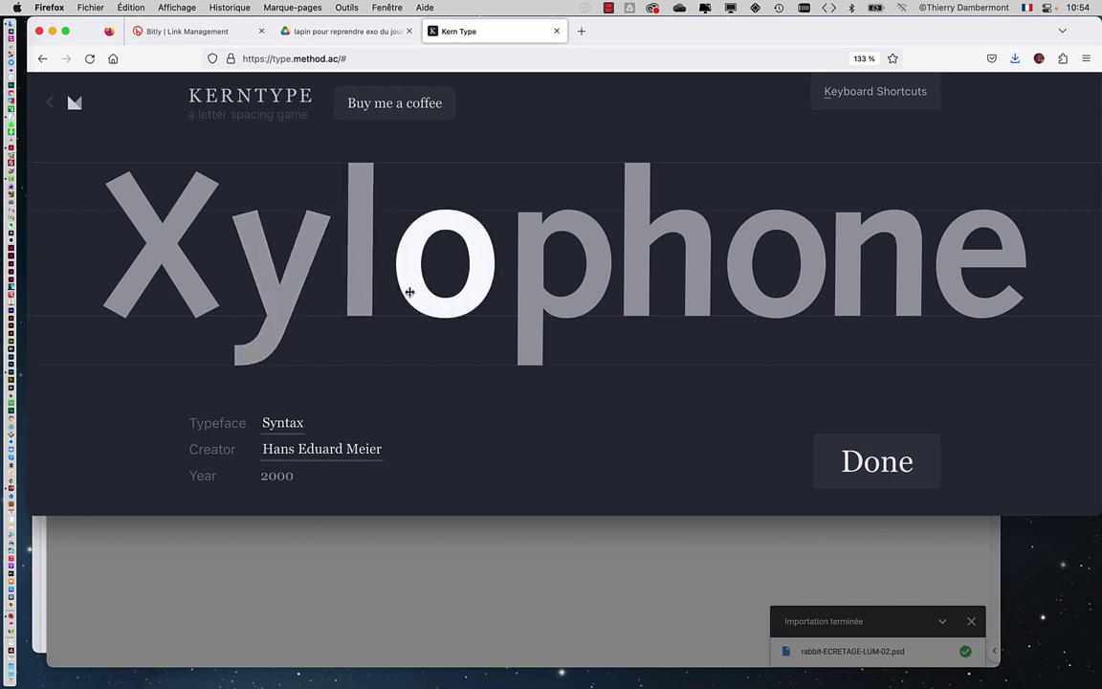
pyautogui.moveTo(539, 303); pyautogui.dragTo(531, 305)
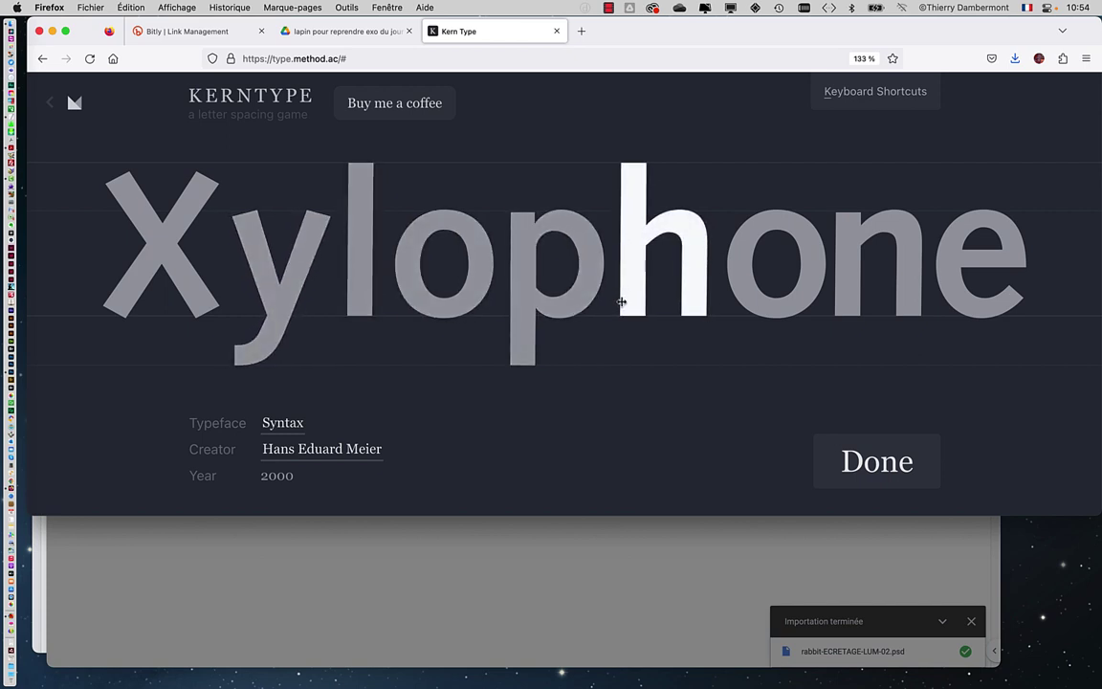
pyautogui.moveTo(738, 295); pyautogui.dragTo(733, 295)
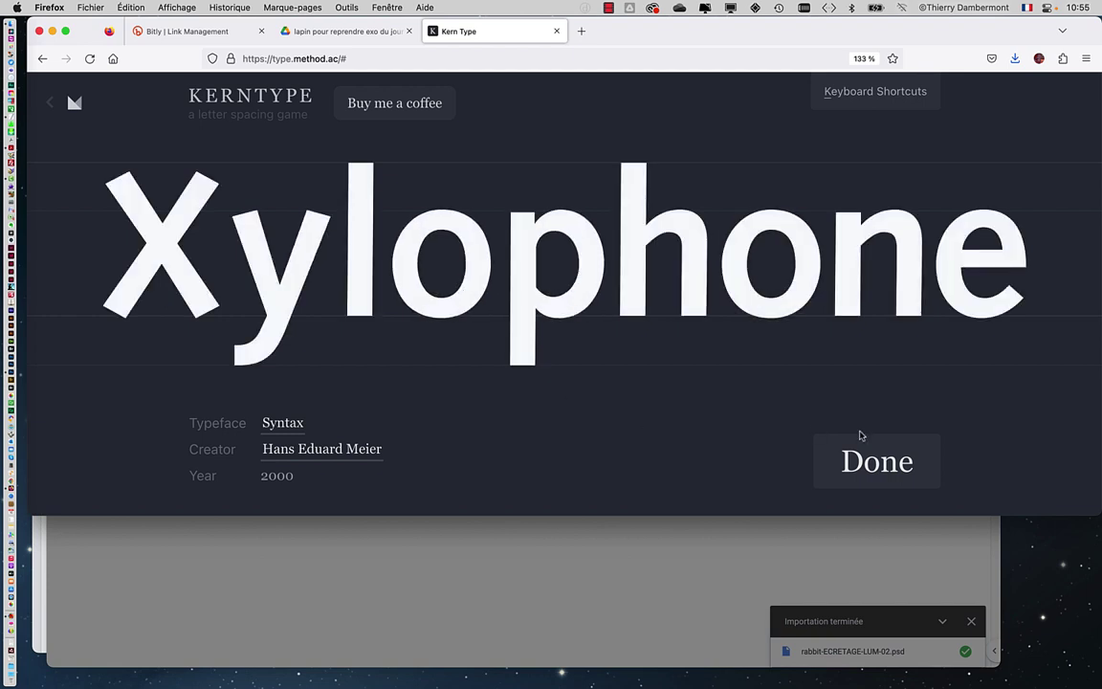
pyautogui.click(867, 455)
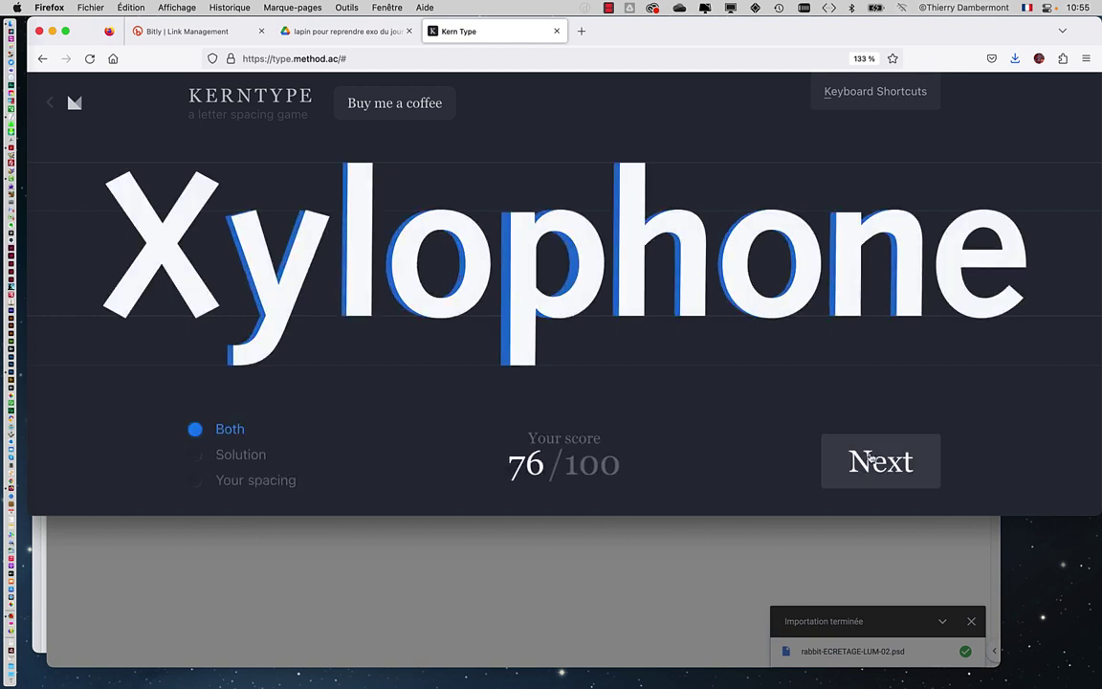
pyautogui.click(848, 461)
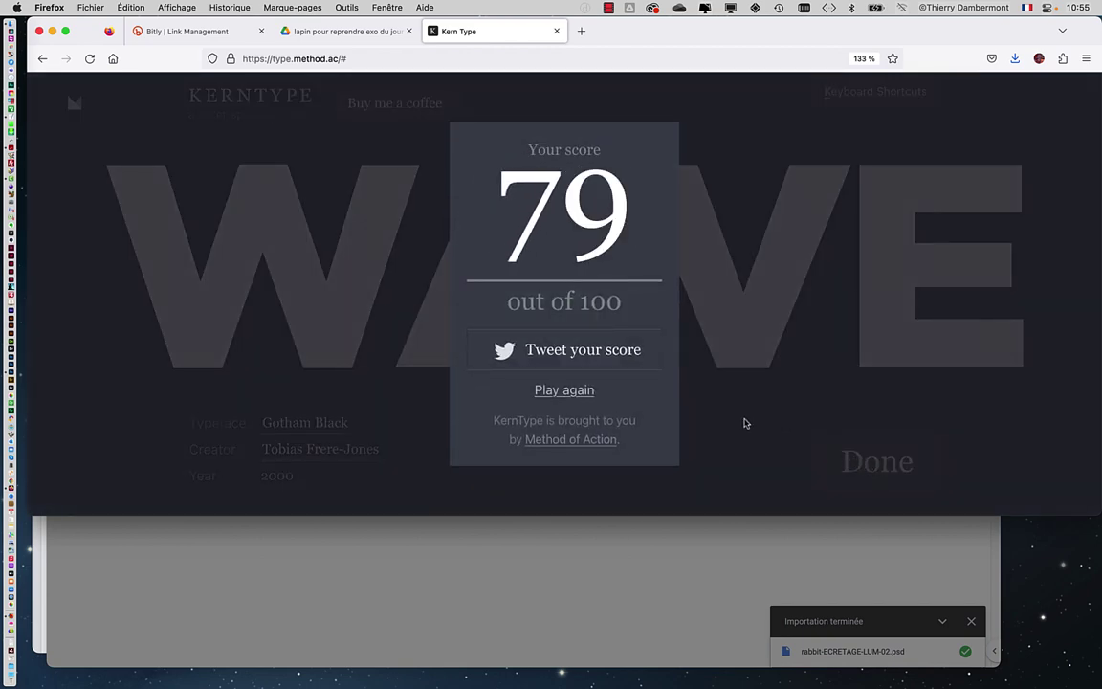
# Start a new game and kern 'WAVE' in Gotham Black, scoring 78/100
pyautogui.click(574, 398)
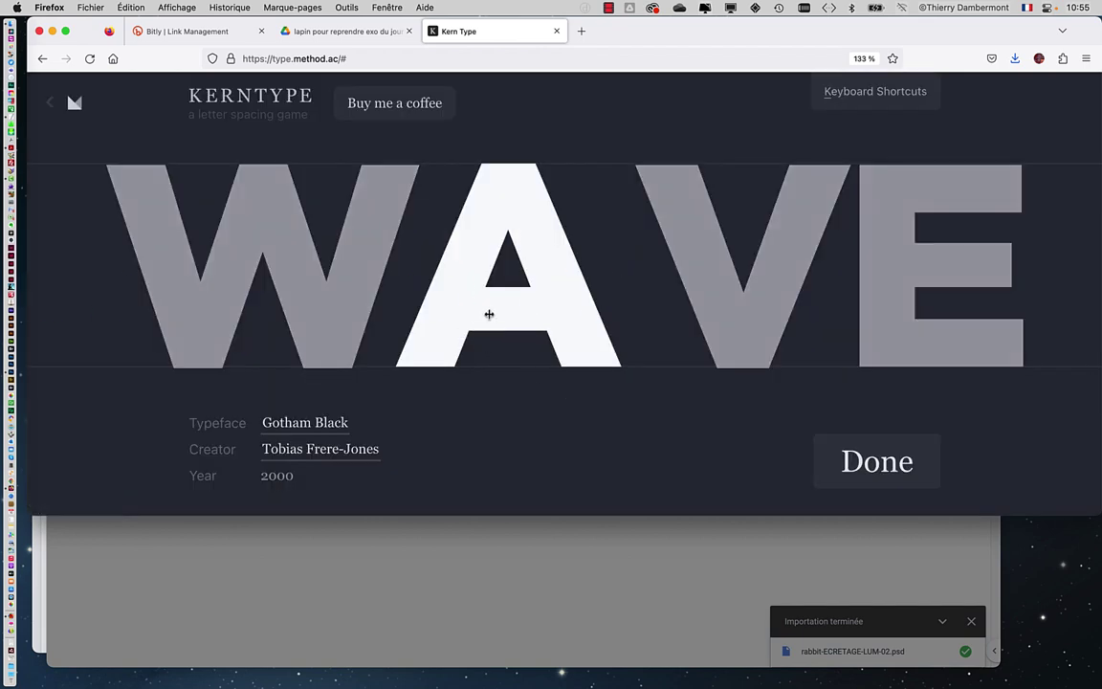
pyautogui.moveTo(489, 313); pyautogui.dragTo(504, 312)
pyautogui.moveTo(708, 315); pyautogui.dragTo(664, 315)
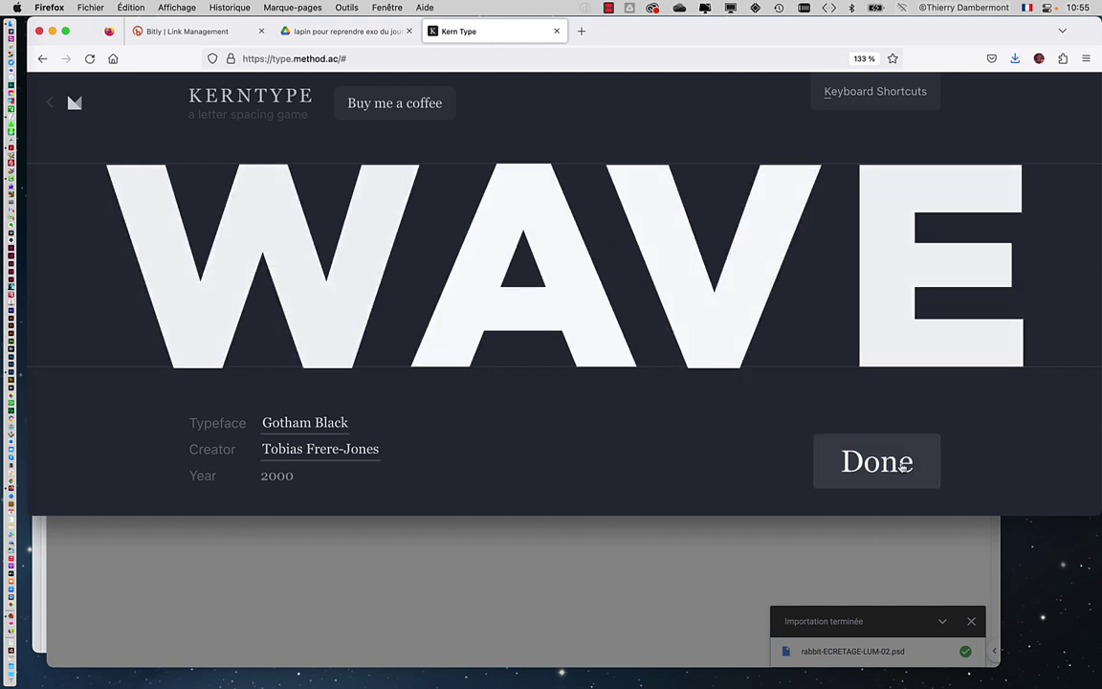
pyautogui.click(902, 466)
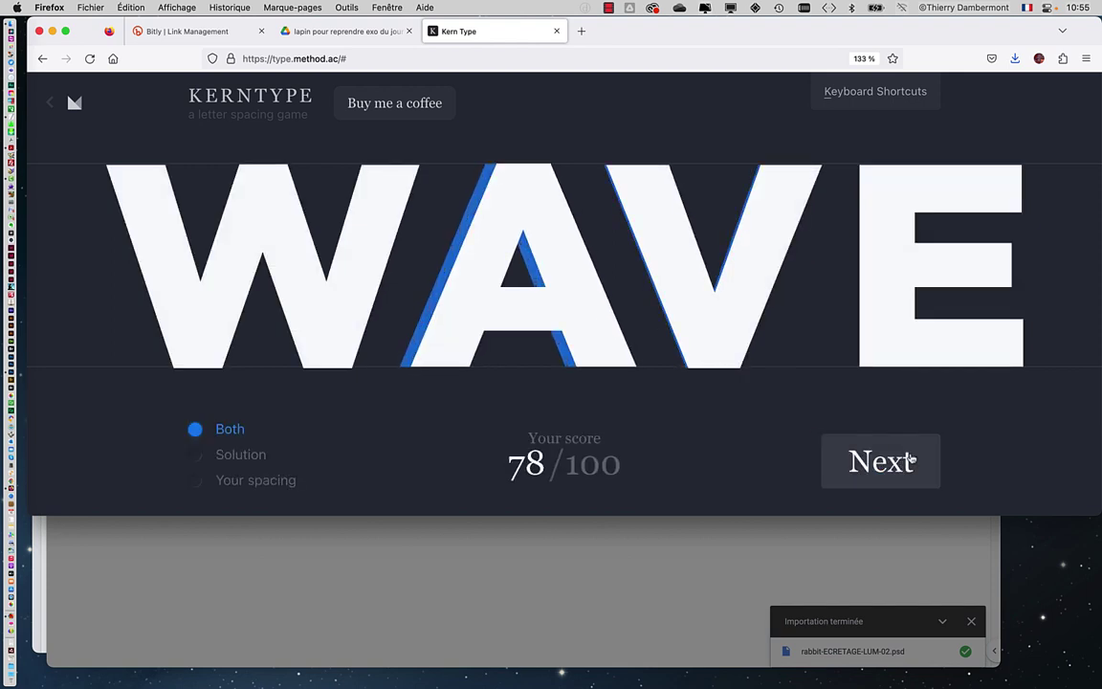
# Kern 'Type' in Garamond and submit it, scoring 19/100
pyautogui.click(911, 460)
pyautogui.moveTo(531, 290); pyautogui.dragTo(469, 301)
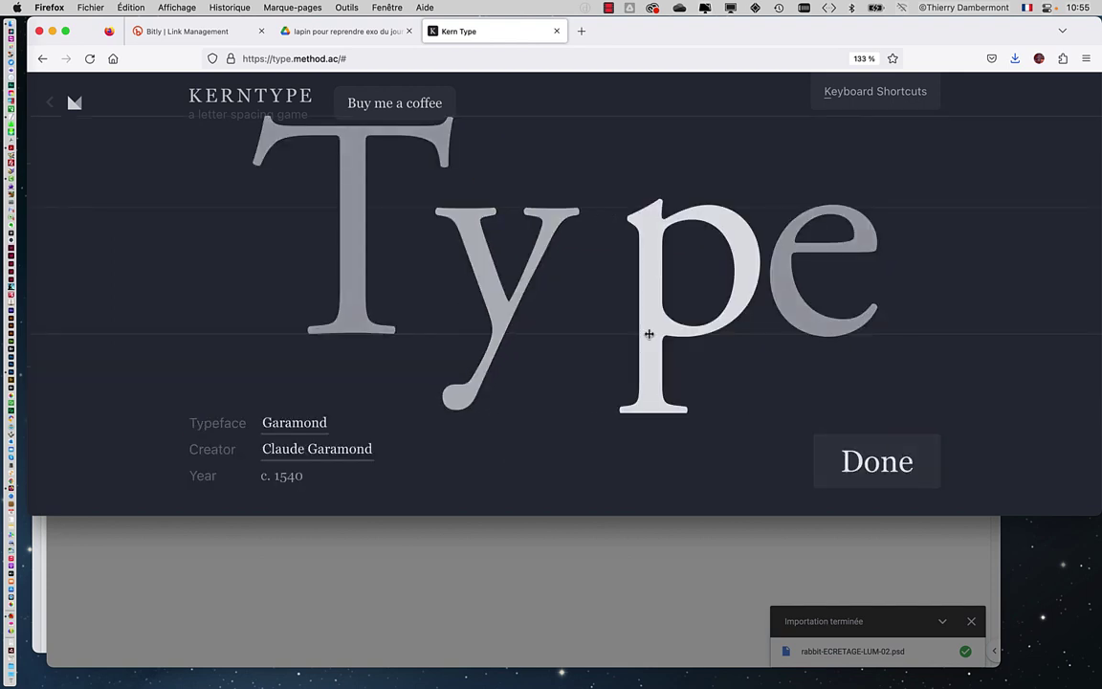
pyautogui.moveTo(649, 333); pyautogui.dragTo(595, 337)
pyautogui.moveTo(492, 332); pyautogui.dragTo(474, 332)
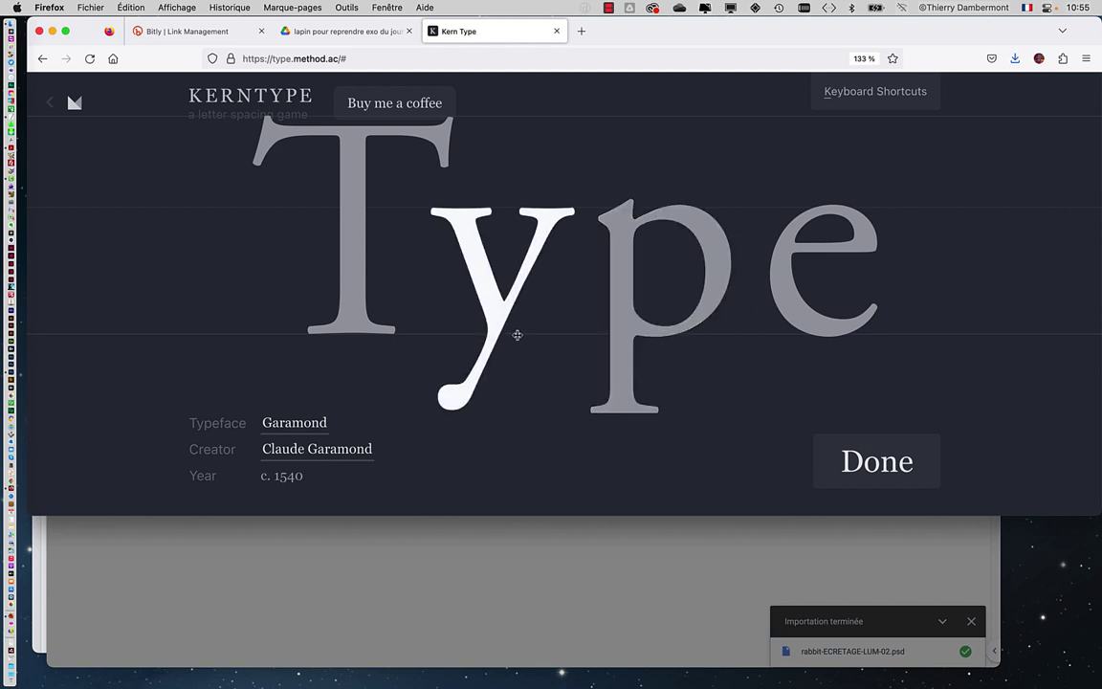
pyautogui.moveTo(616, 339); pyautogui.dragTo(626, 341)
pyautogui.click(877, 461)
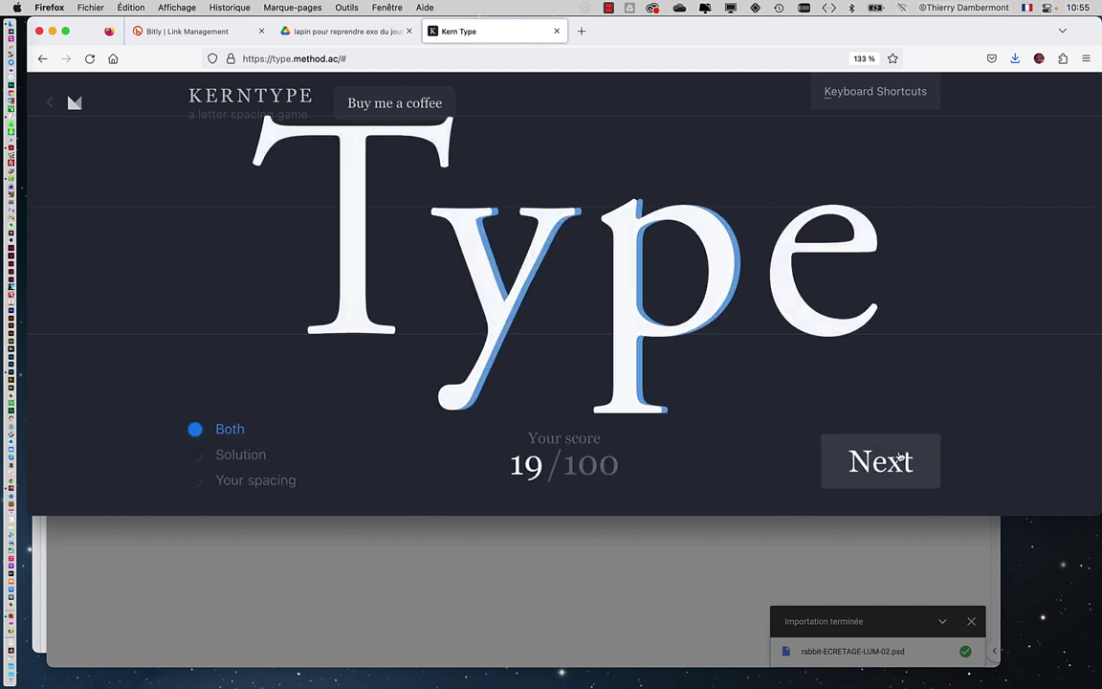
# Tighten the V–E spacing in 'Yves' (Sabon Small Caps) and submit it for scoring
pyautogui.click(898, 460)
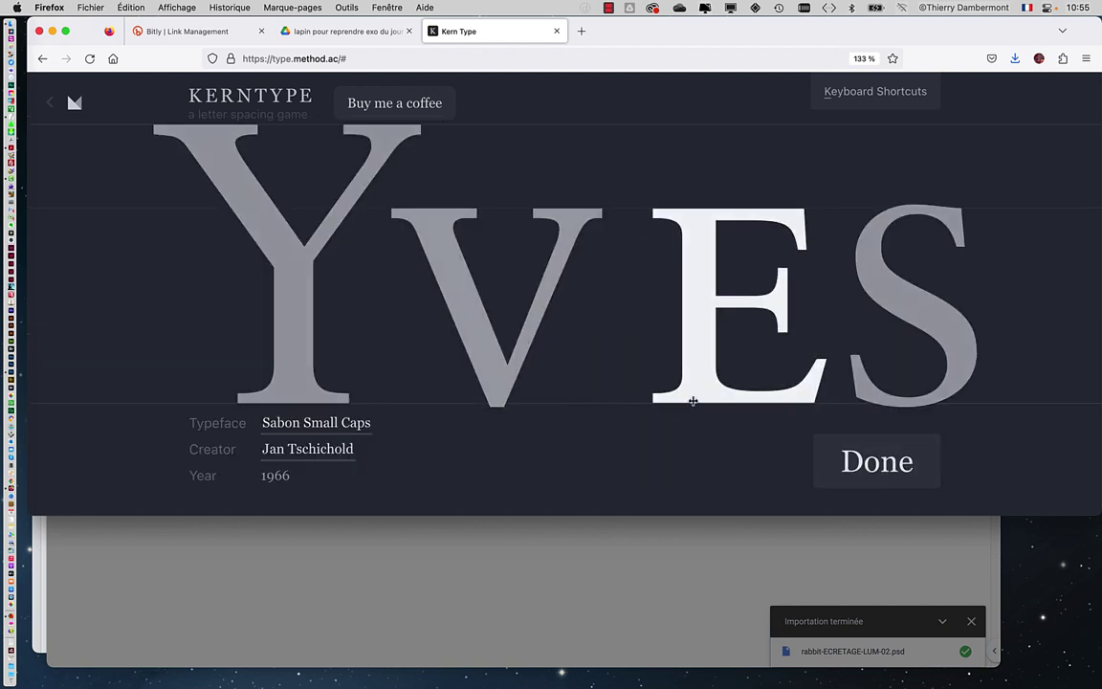
pyautogui.moveTo(693, 398); pyautogui.dragTo(676, 403)
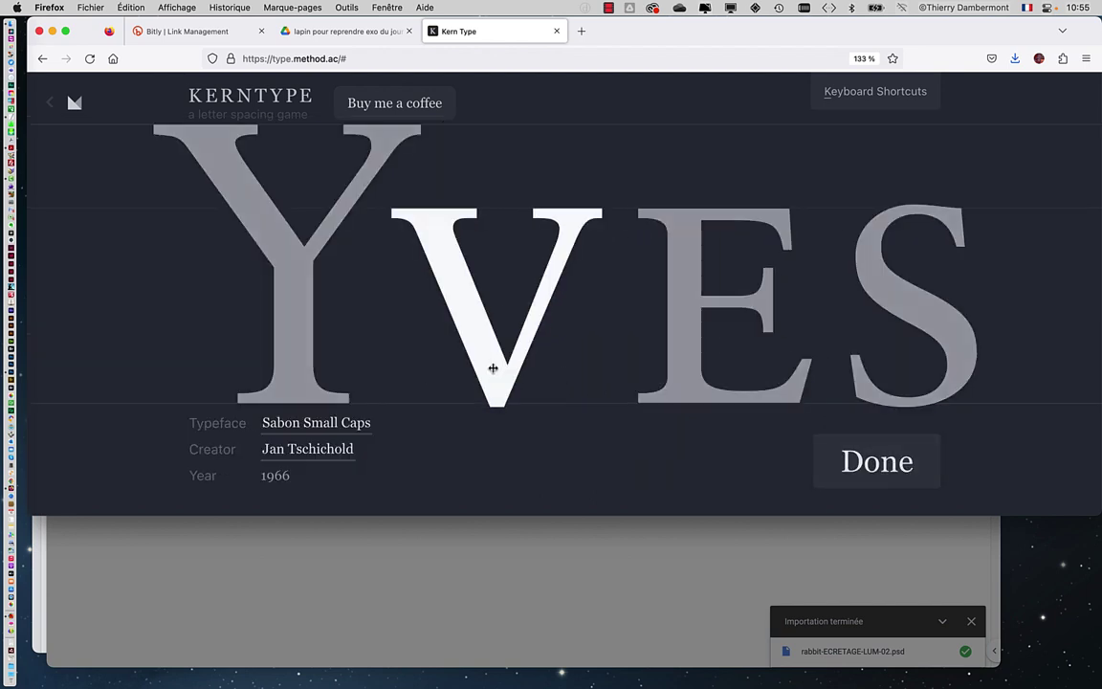
pyautogui.moveTo(494, 365); pyautogui.dragTo(496, 369)
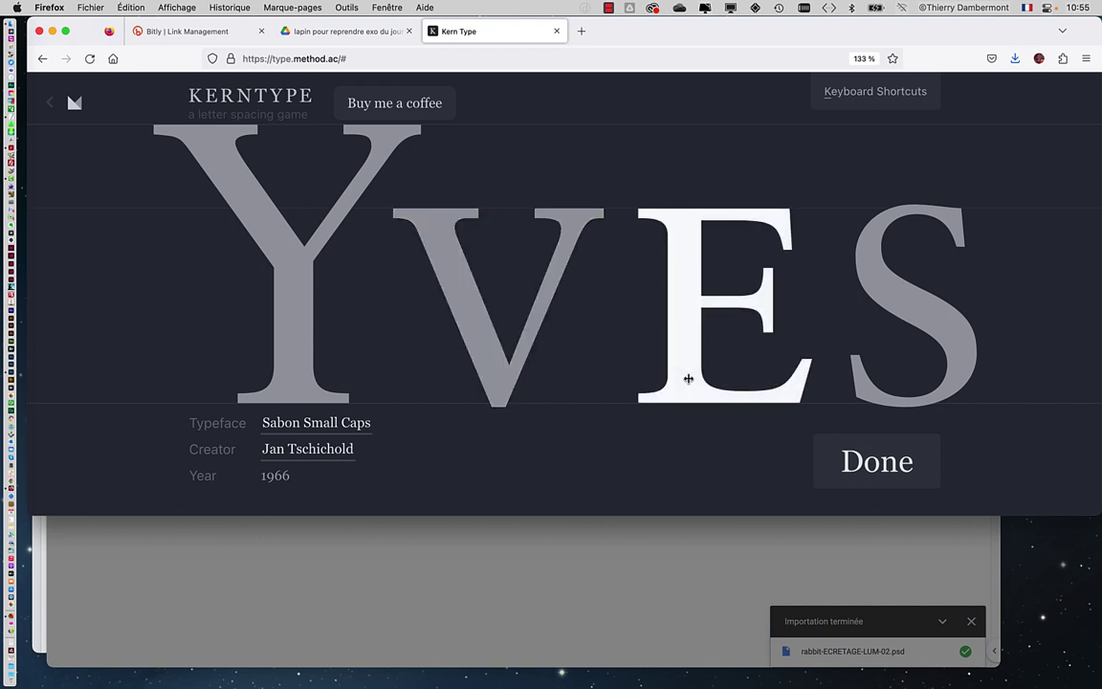
pyautogui.moveTo(689, 381); pyautogui.dragTo(684, 376)
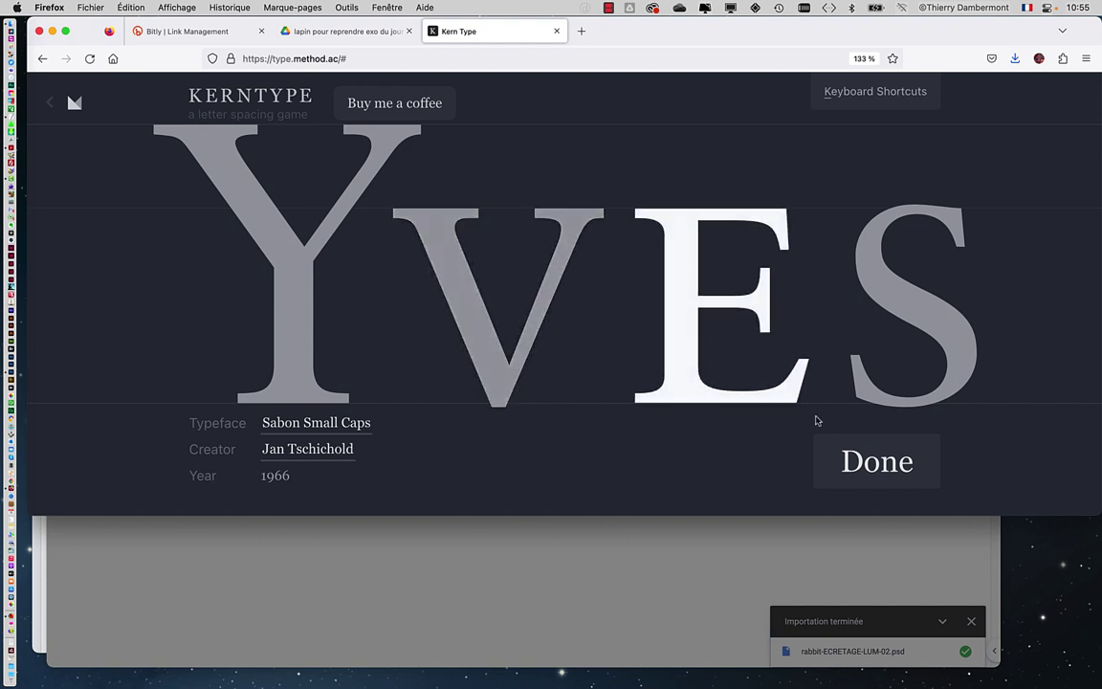
pyautogui.click(911, 476)
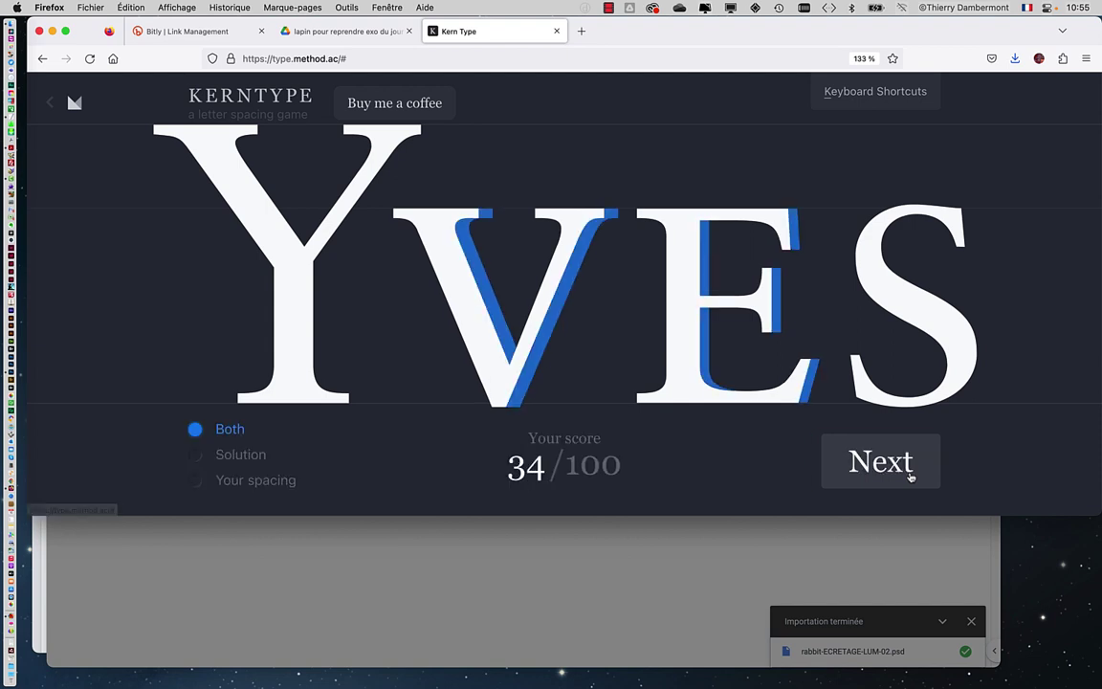